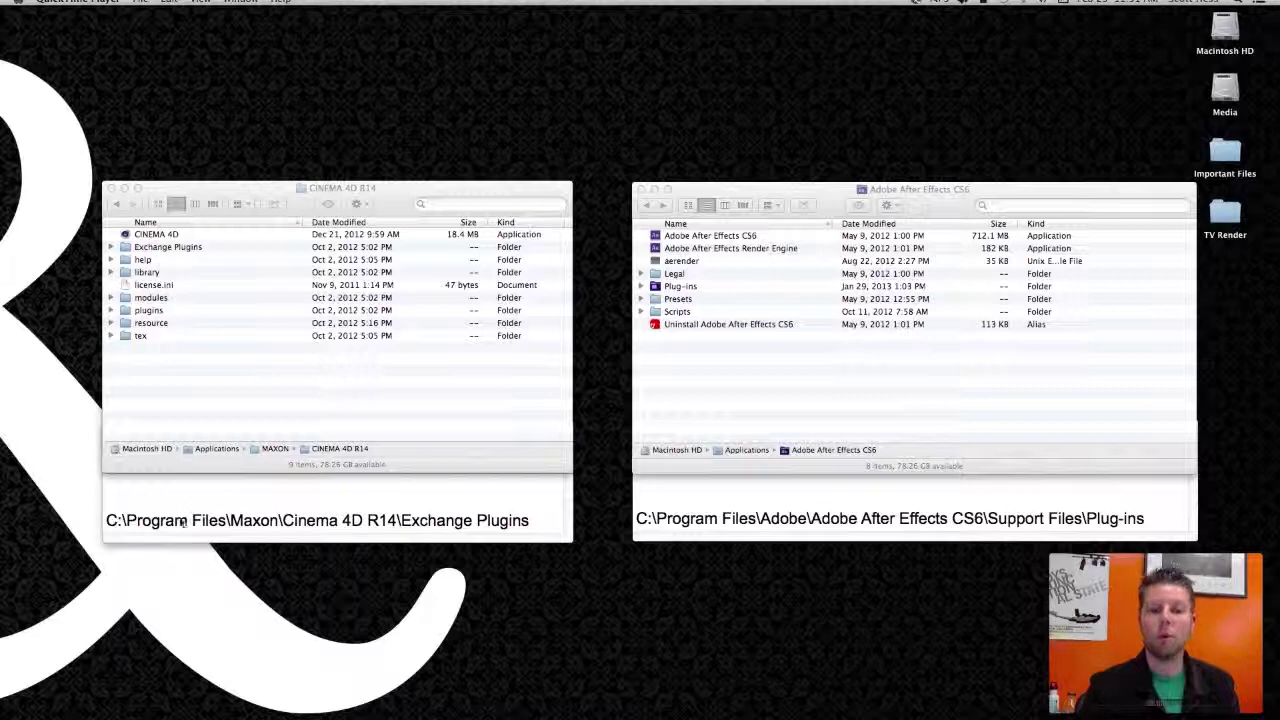
Locate C4DImporter.plugin for CS5-CS6 in Exchange Plugins > aftereffects > Importer > OSX and select it
double_click(172, 250)
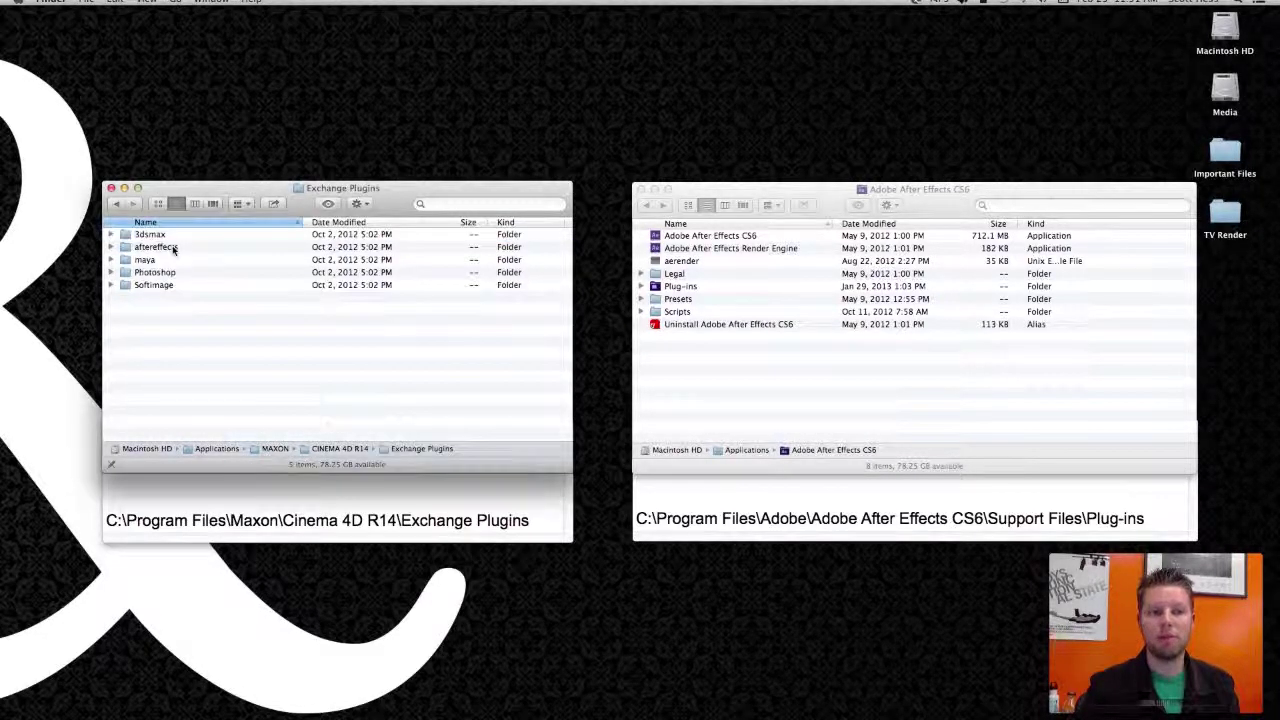
double_click(160, 248)
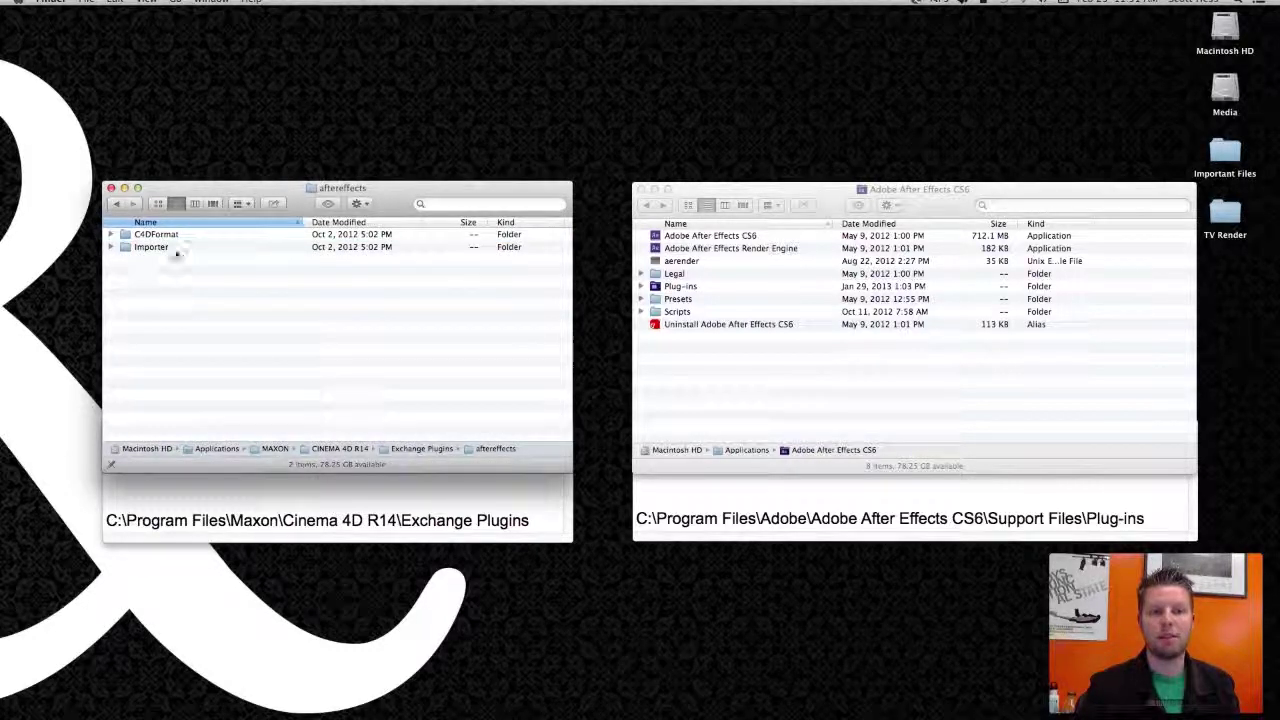
double_click(151, 248)
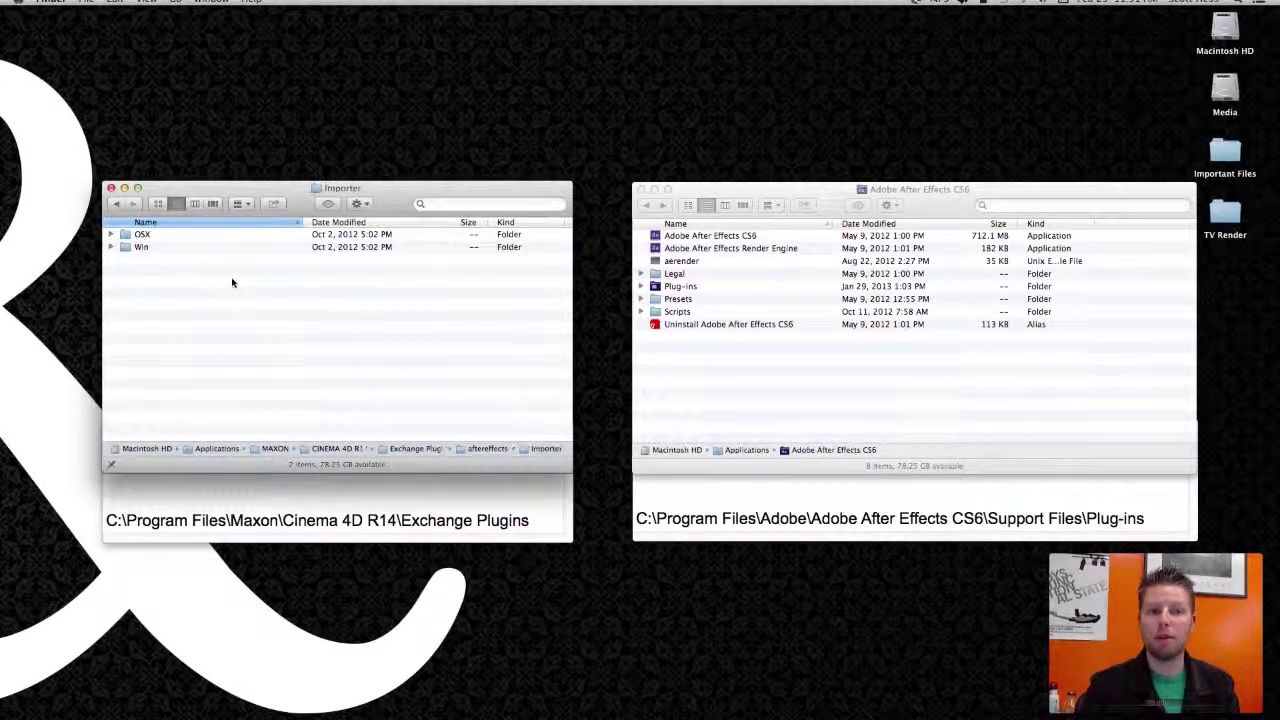
double_click(158, 236)
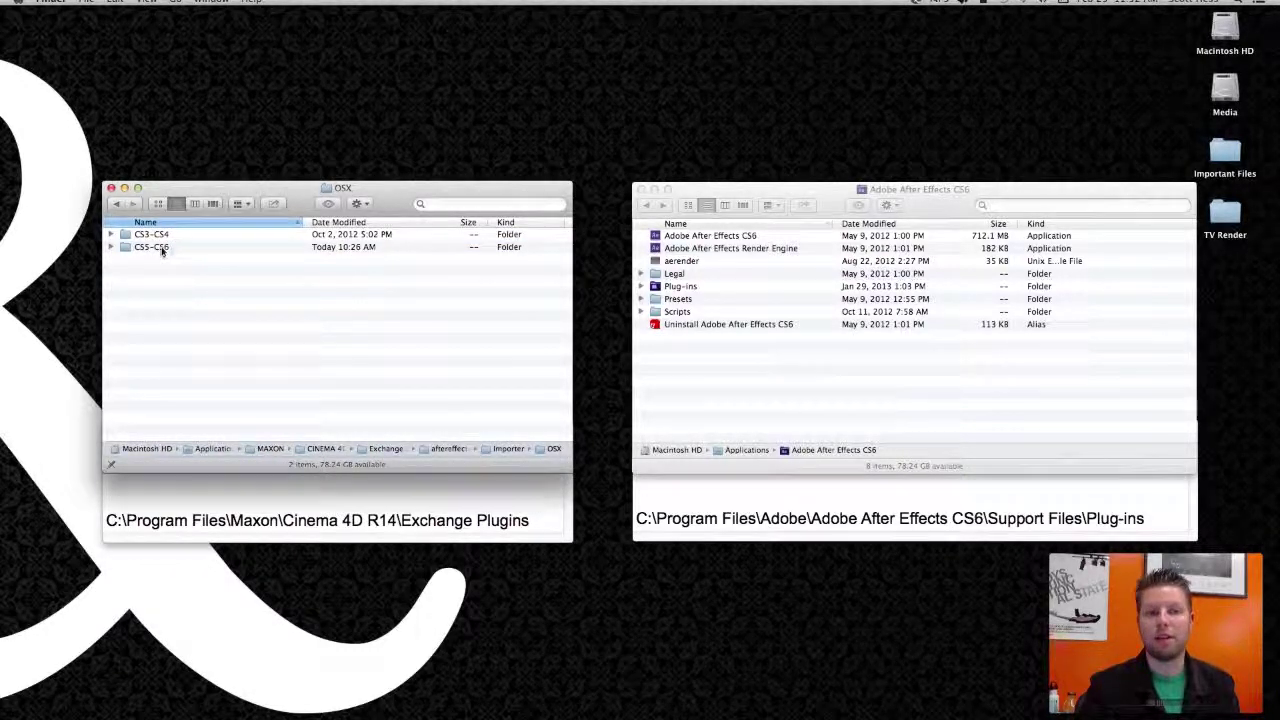
double_click(161, 248)
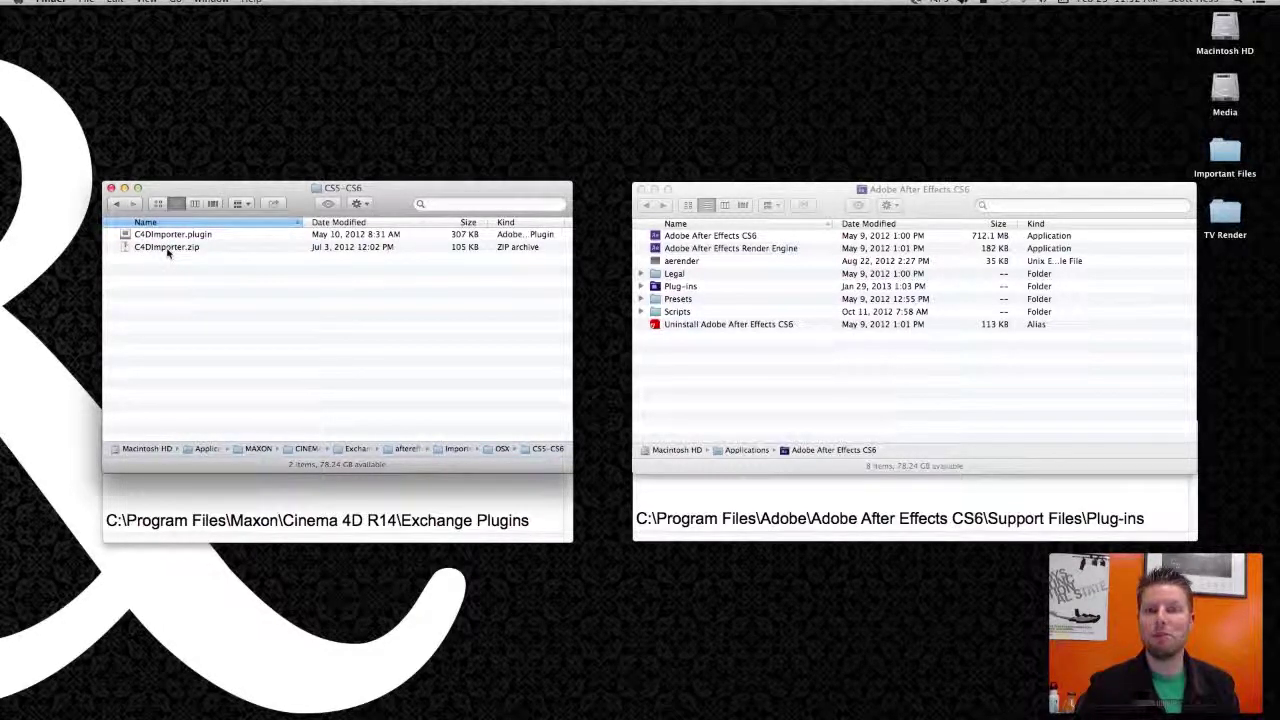
click(150, 235)
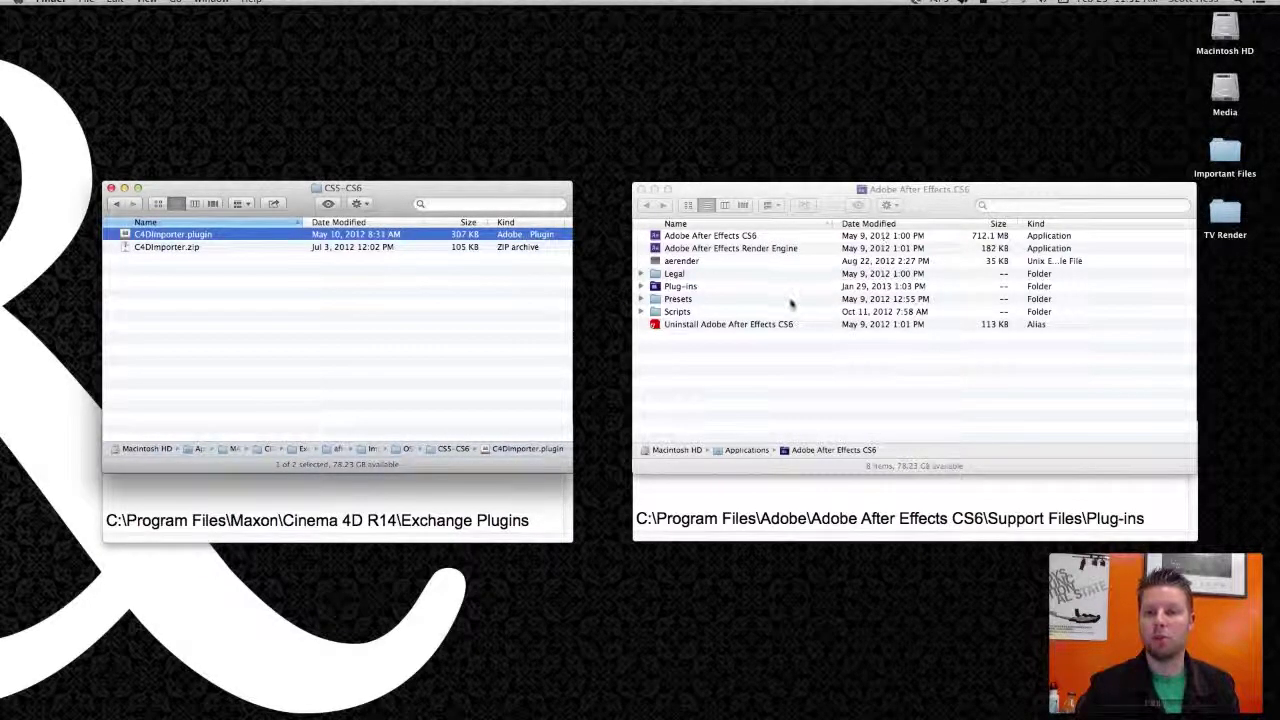
Open the Format folder inside After Effects CS6's Plug-ins folder and select C4DImporter.plugin there
click(757, 357)
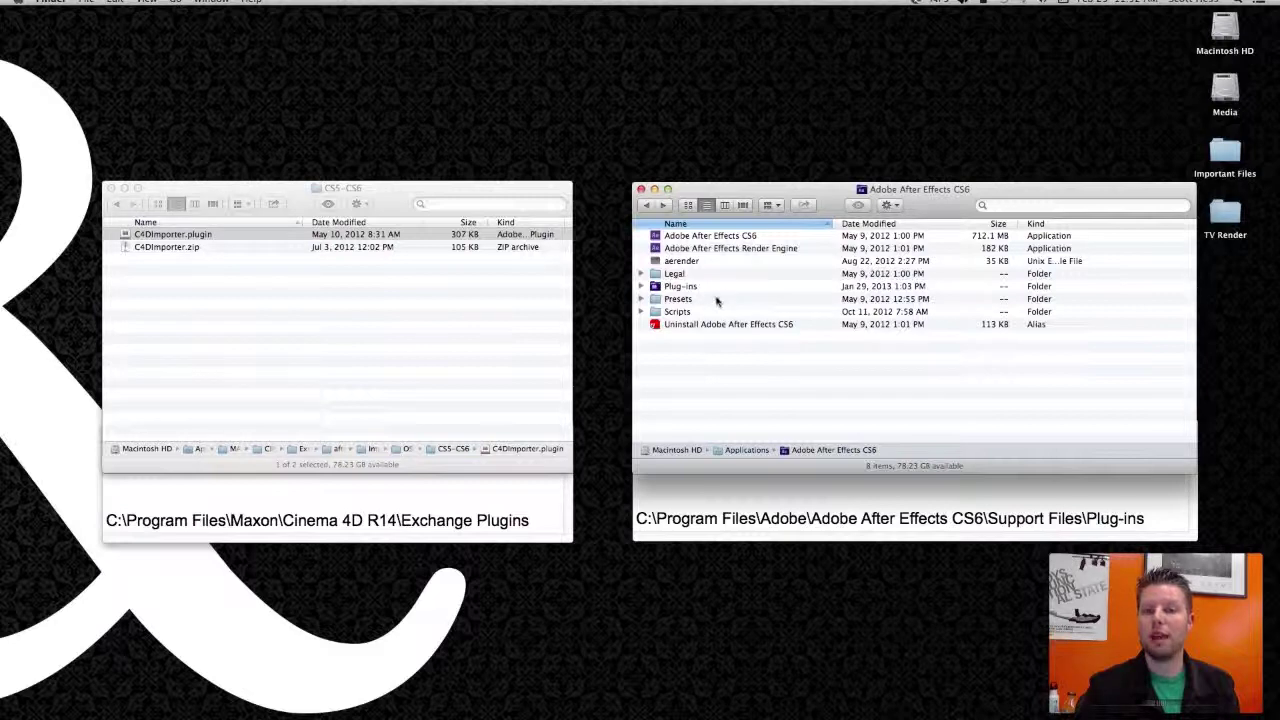
double_click(687, 288)
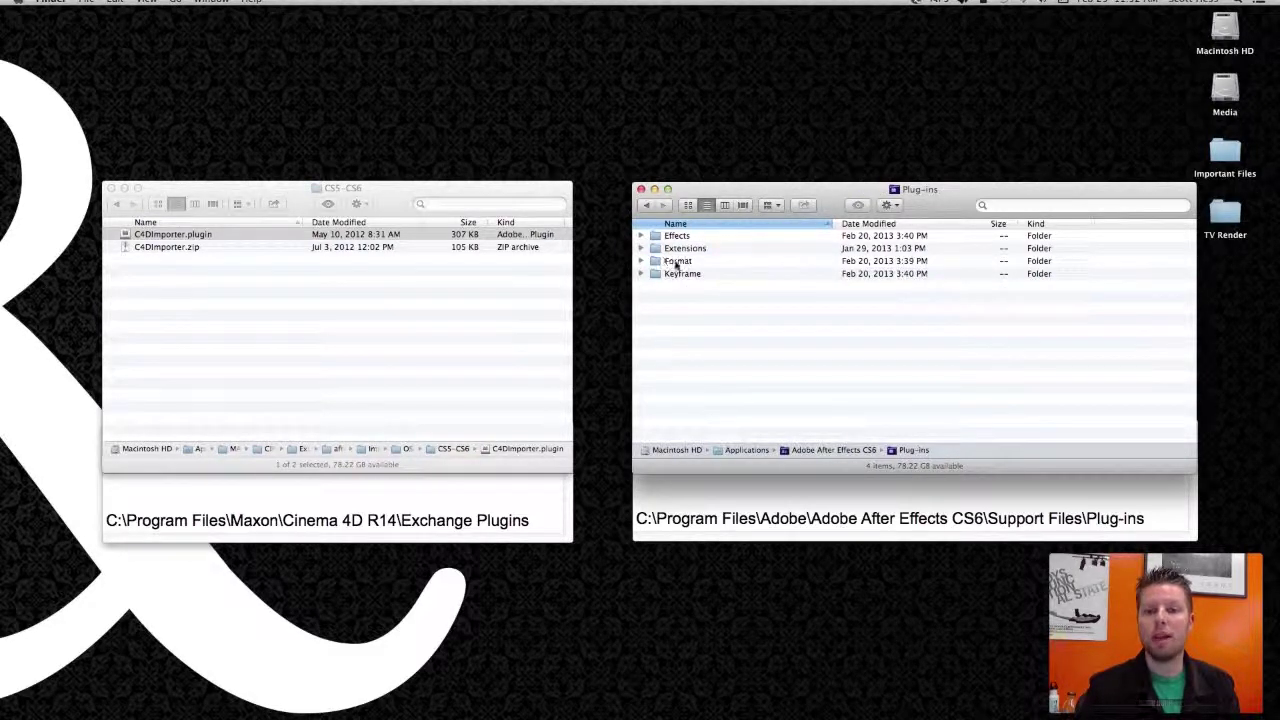
click(676, 262)
double_click(676, 262)
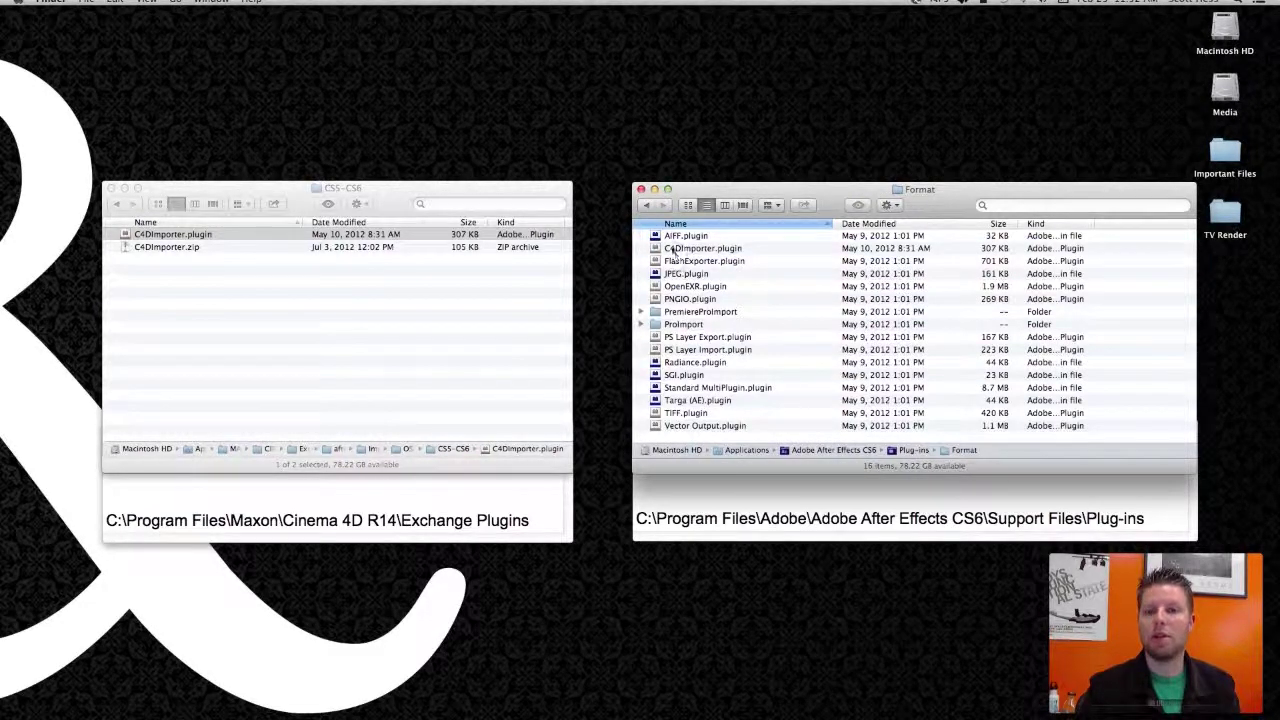
click(680, 250)
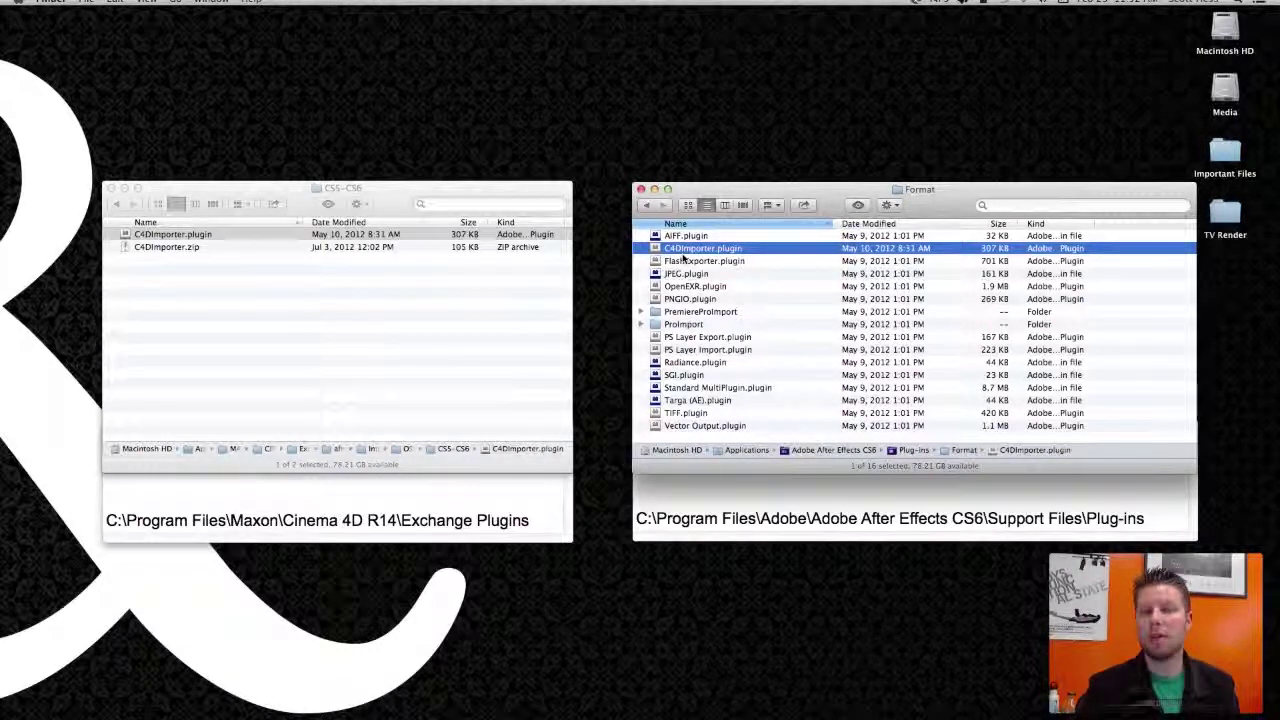
Switch to CINEMA 4D and play the TV scene's animation, stopping at frame 90
key(super+Tab)
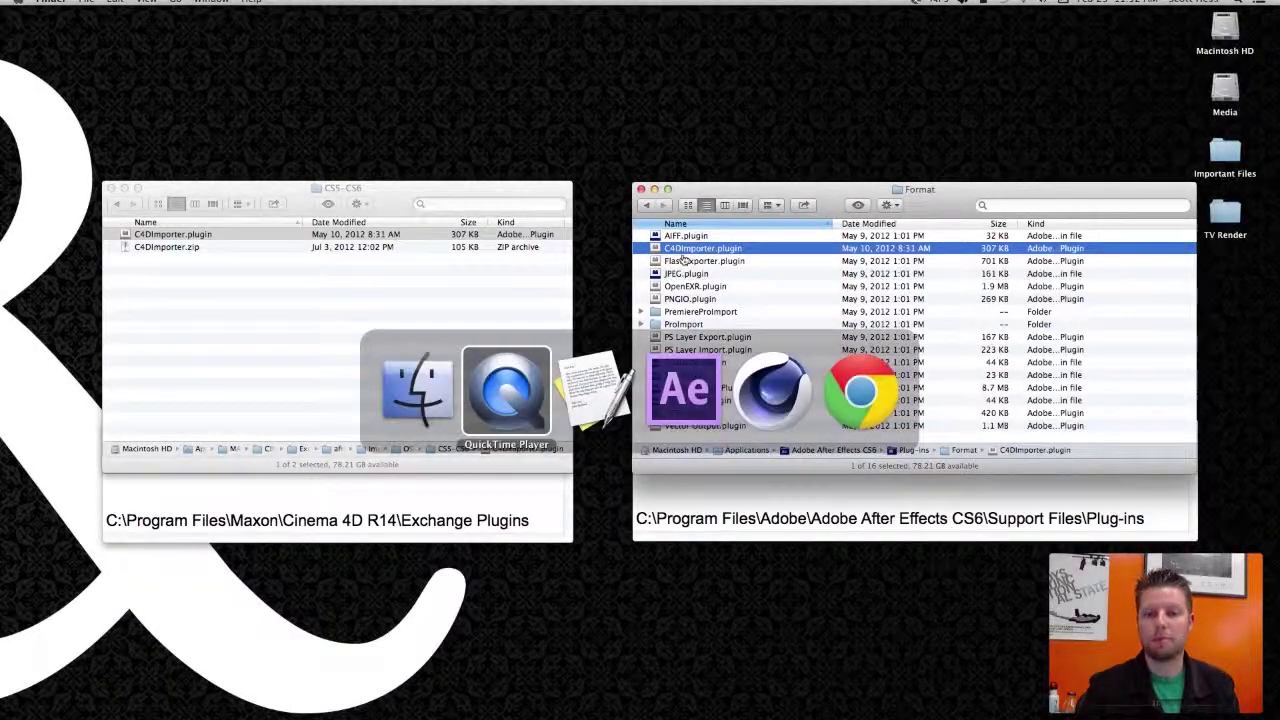
key(super+Tab)
key(super+Tab)
key(super+Tab)
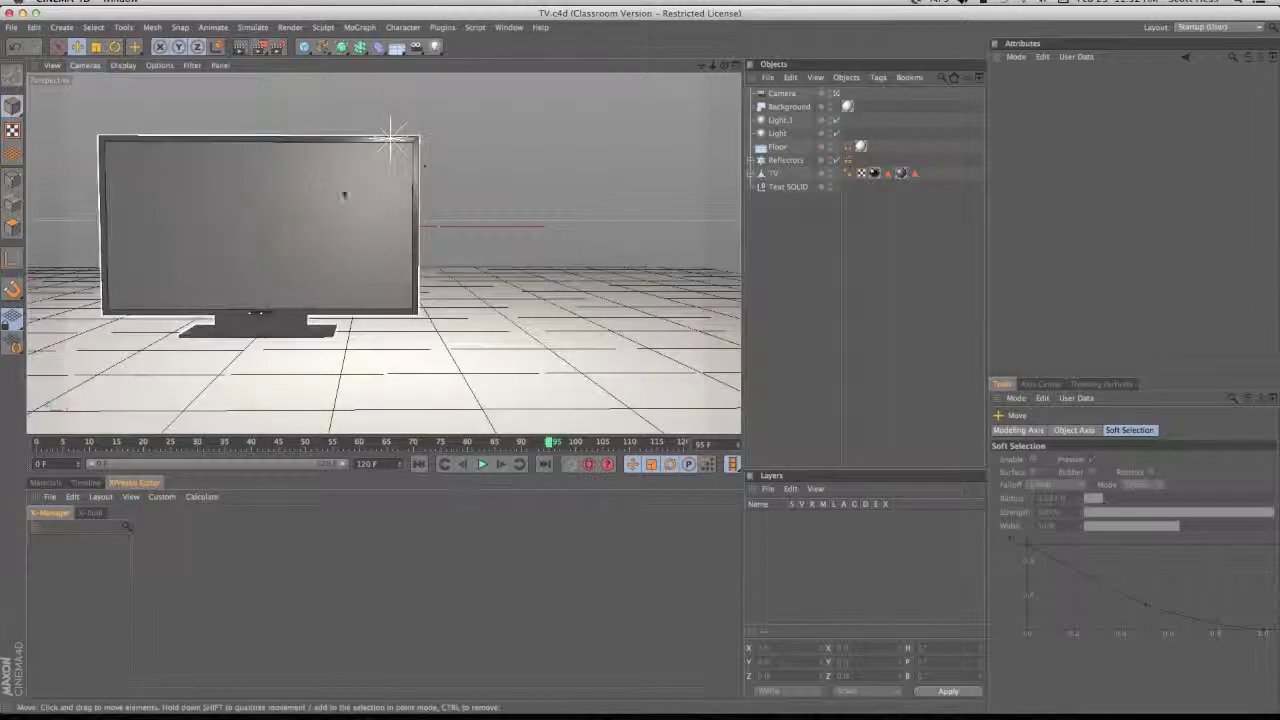
click(482, 464)
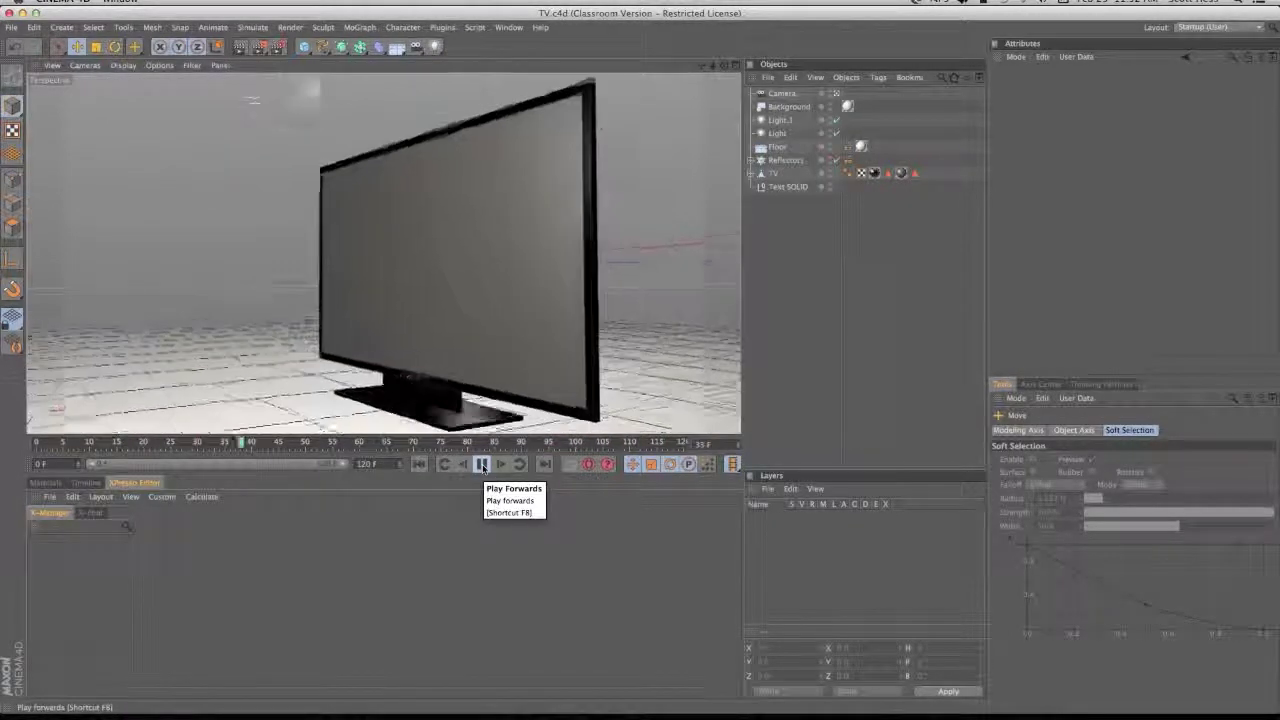
click(482, 464)
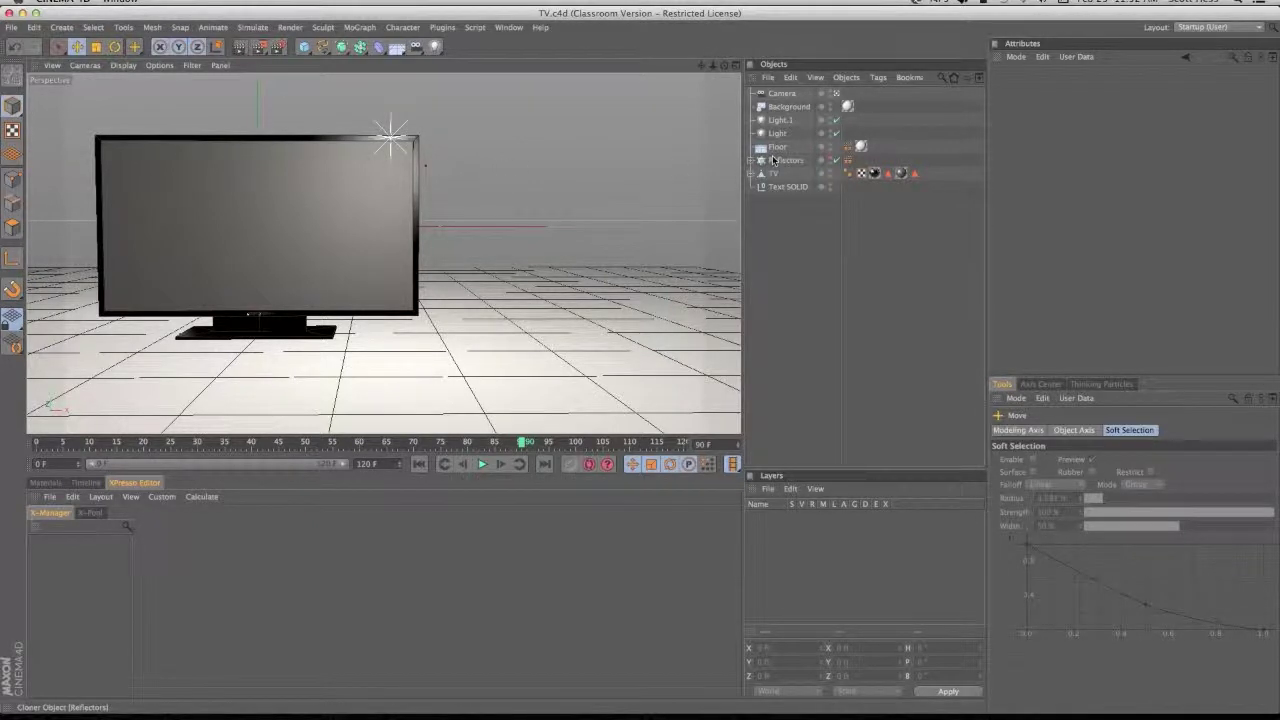
Add an External Compositing tag to the Text SOLID null object
click(780, 188)
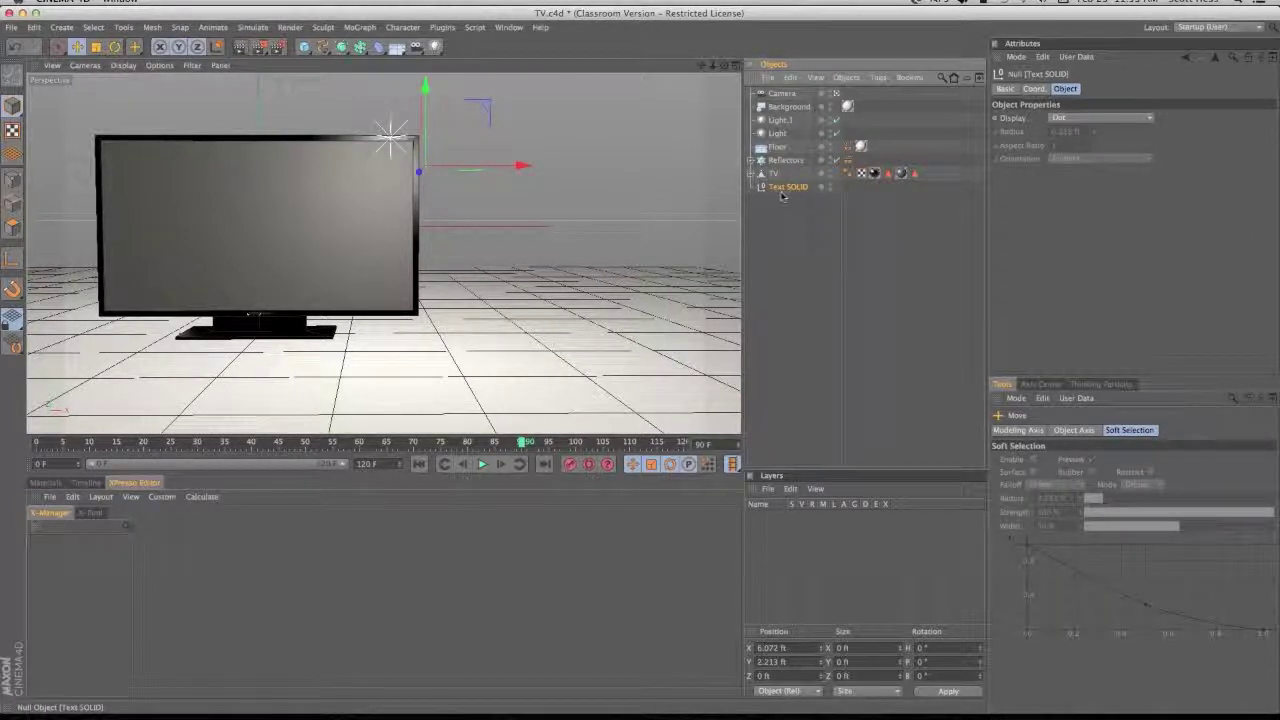
click(878, 78)
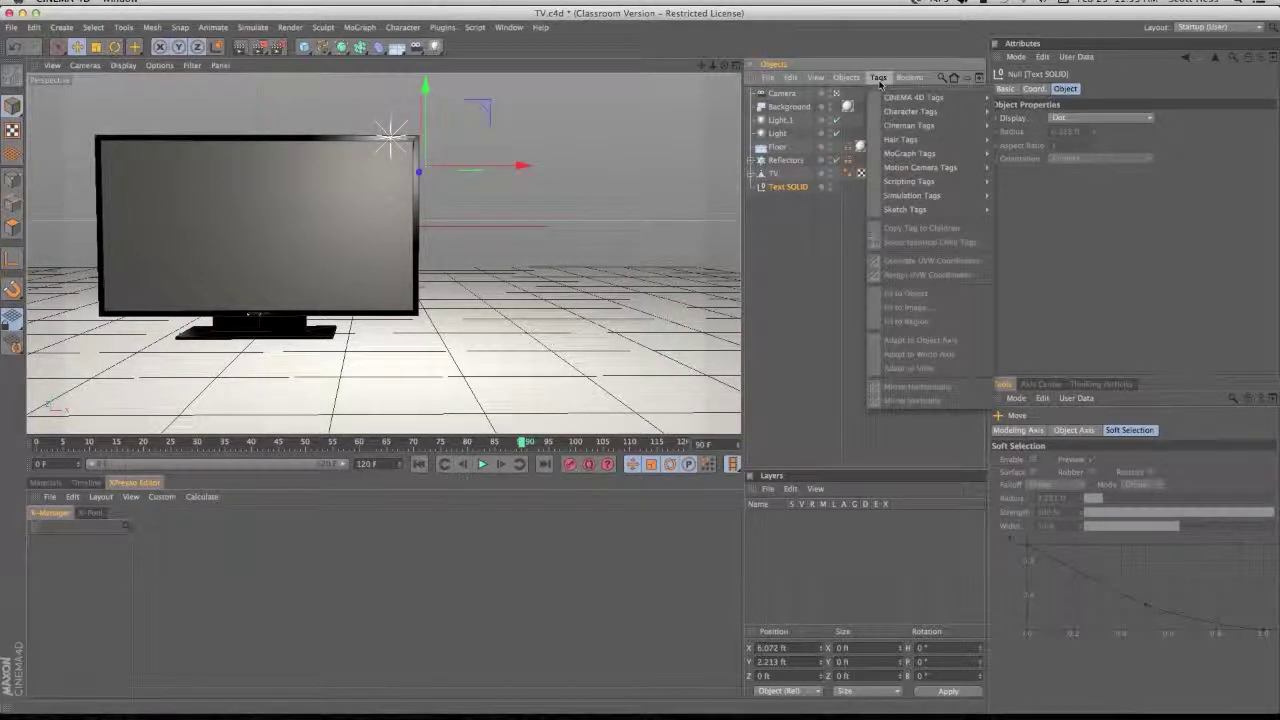
mouse_move(918, 100)
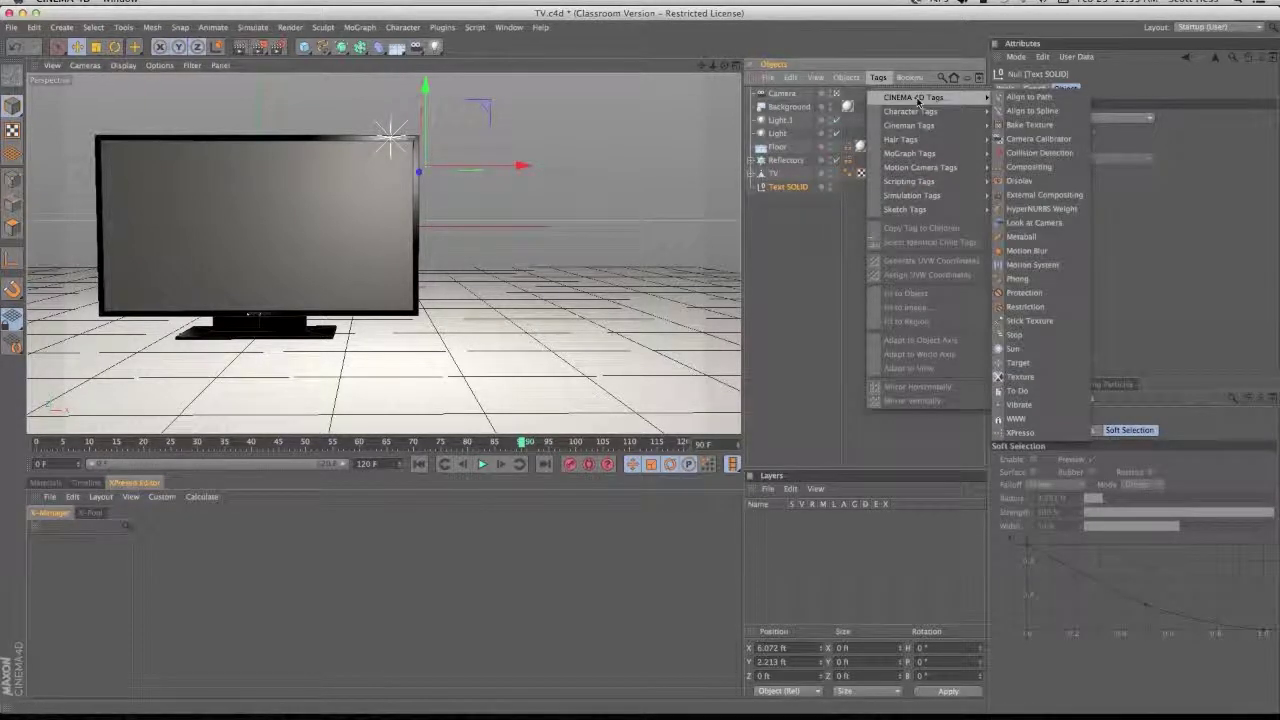
click(1028, 198)
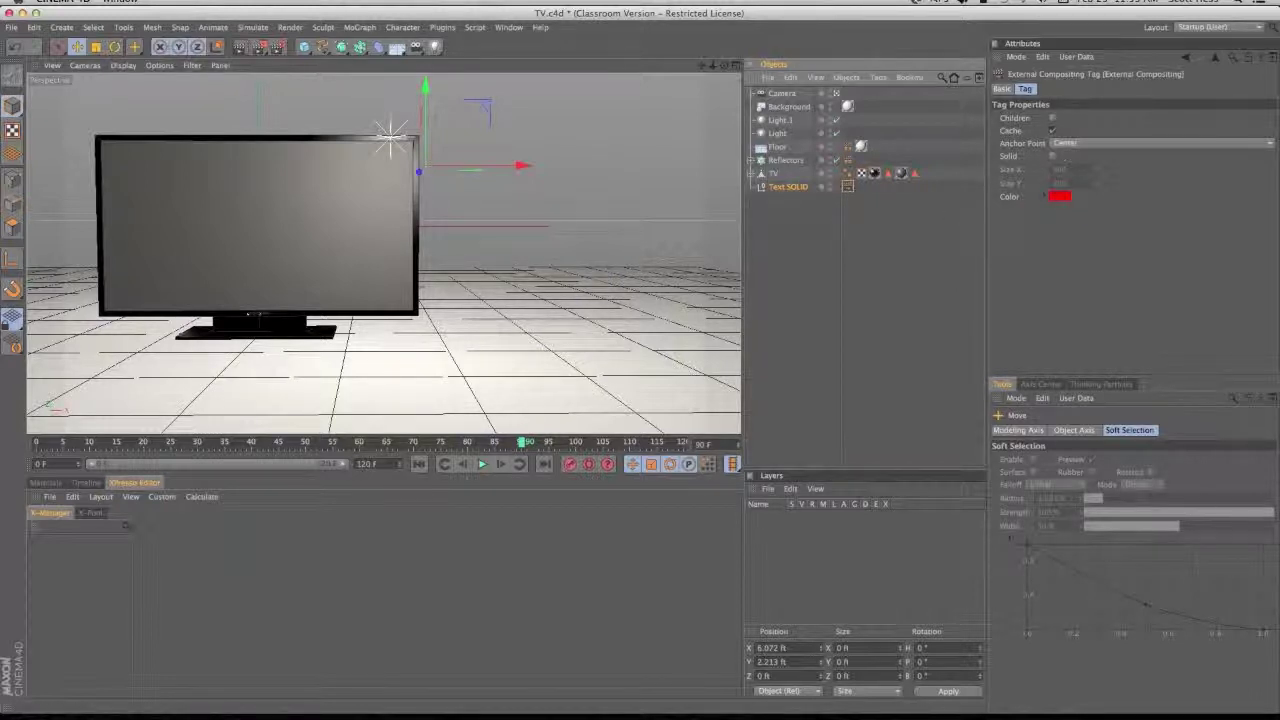
Set the External Compositing tag's anchor point to Top left, enable Solid and set Size X to 100
click(1064, 143)
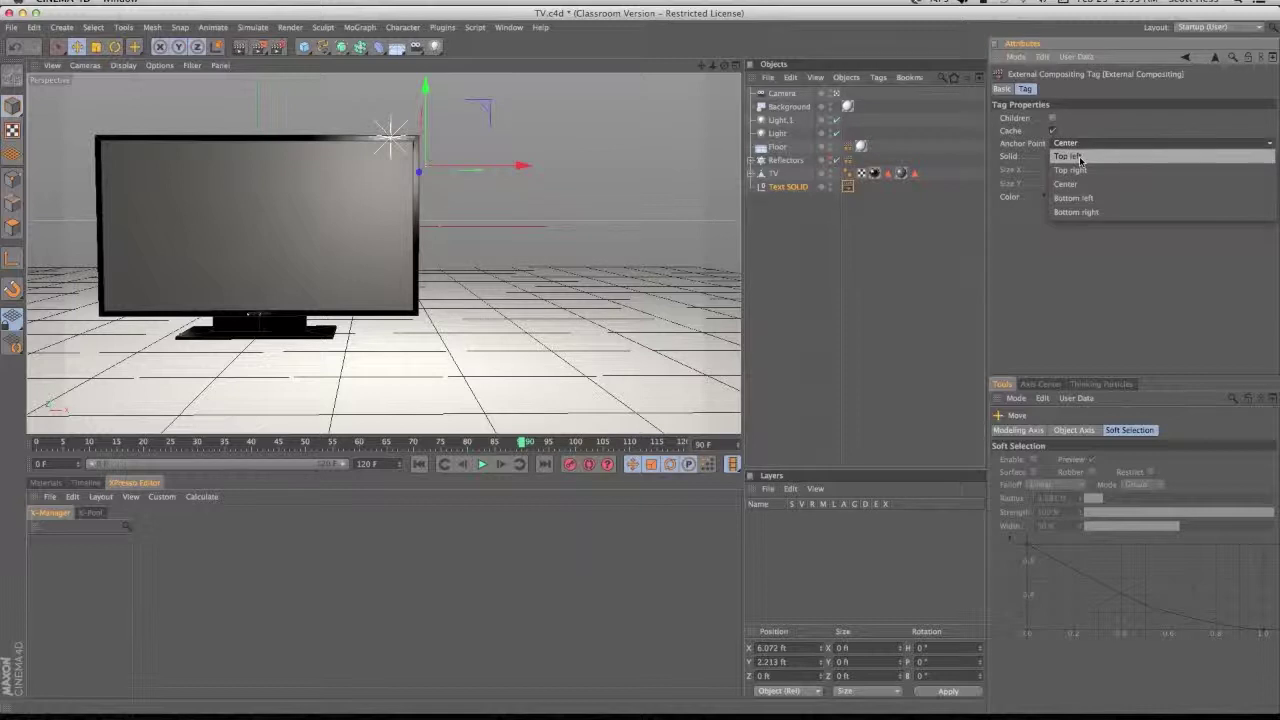
click(1078, 157)
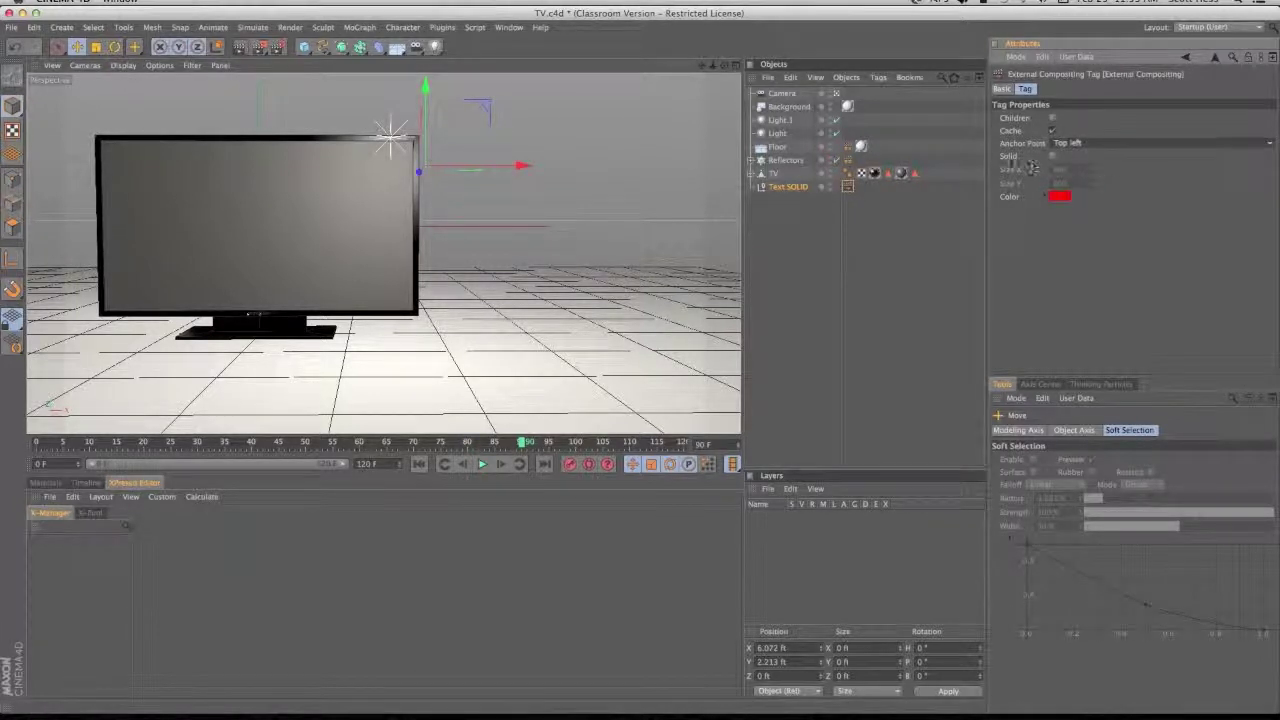
click(1052, 157)
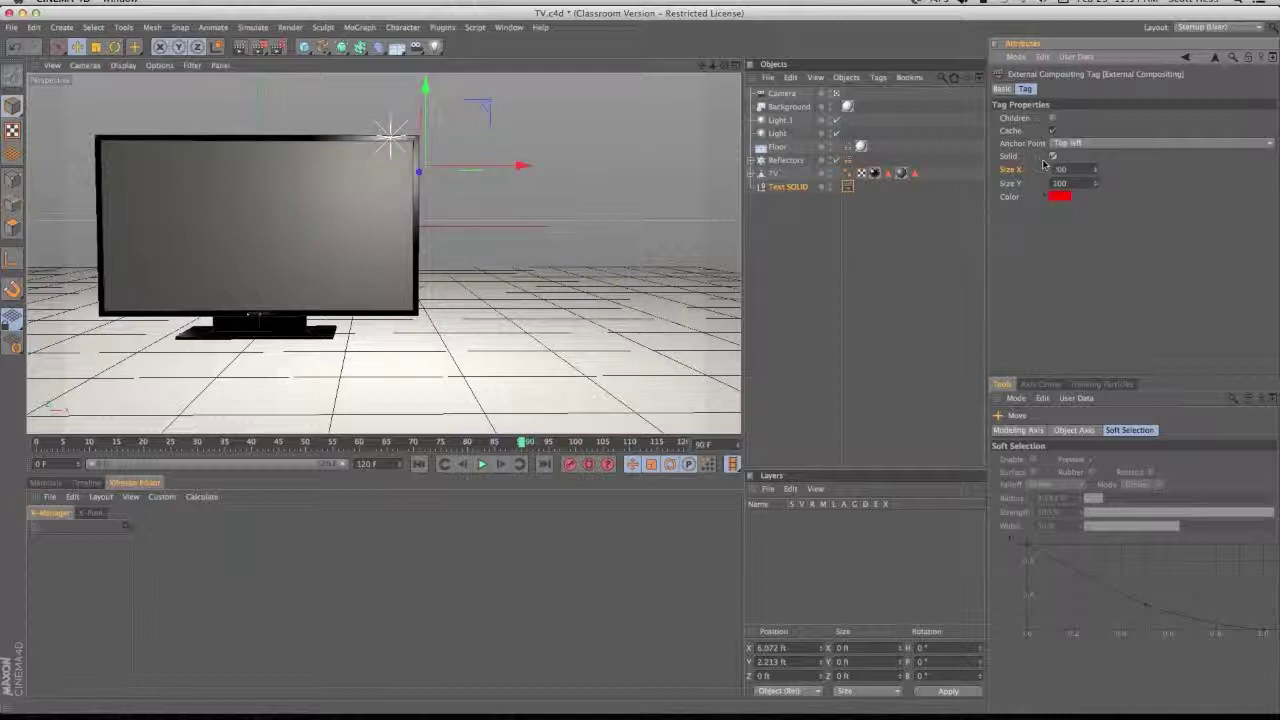
double_click(1062, 169)
text(100)
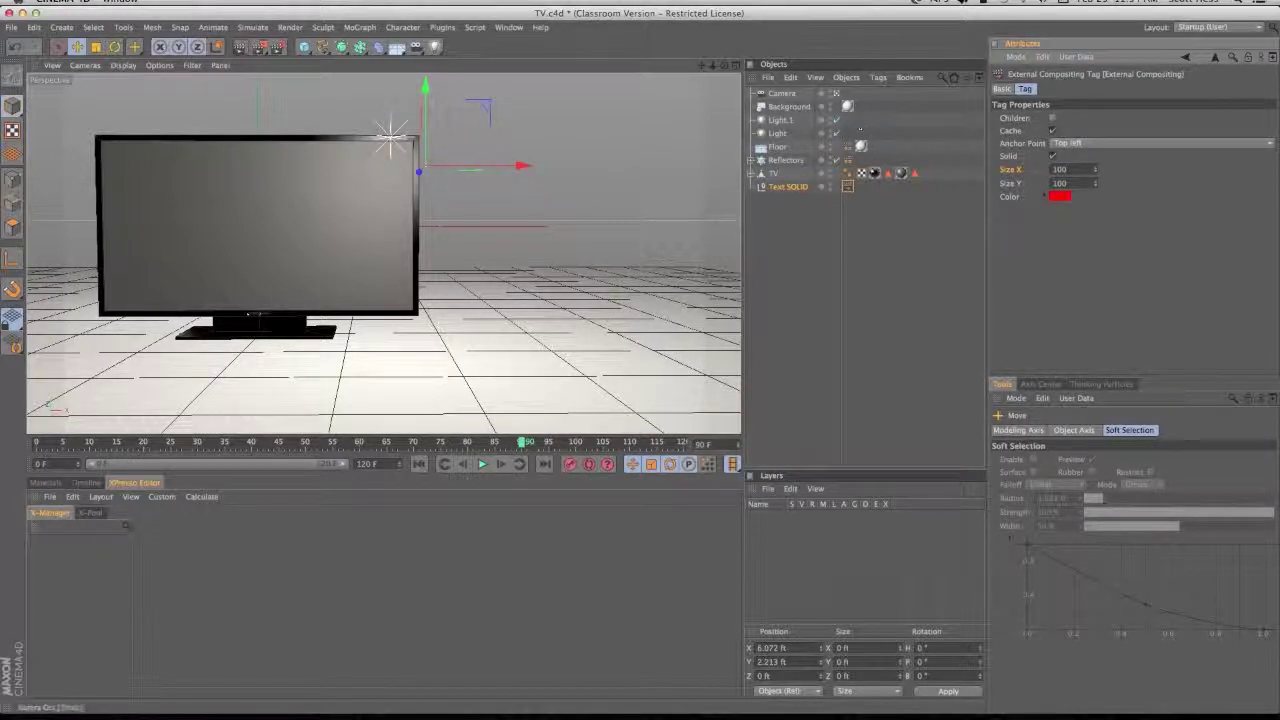
In the render settings, enable saving a compositing project file for After Effects with 3D data included
click(277, 47)
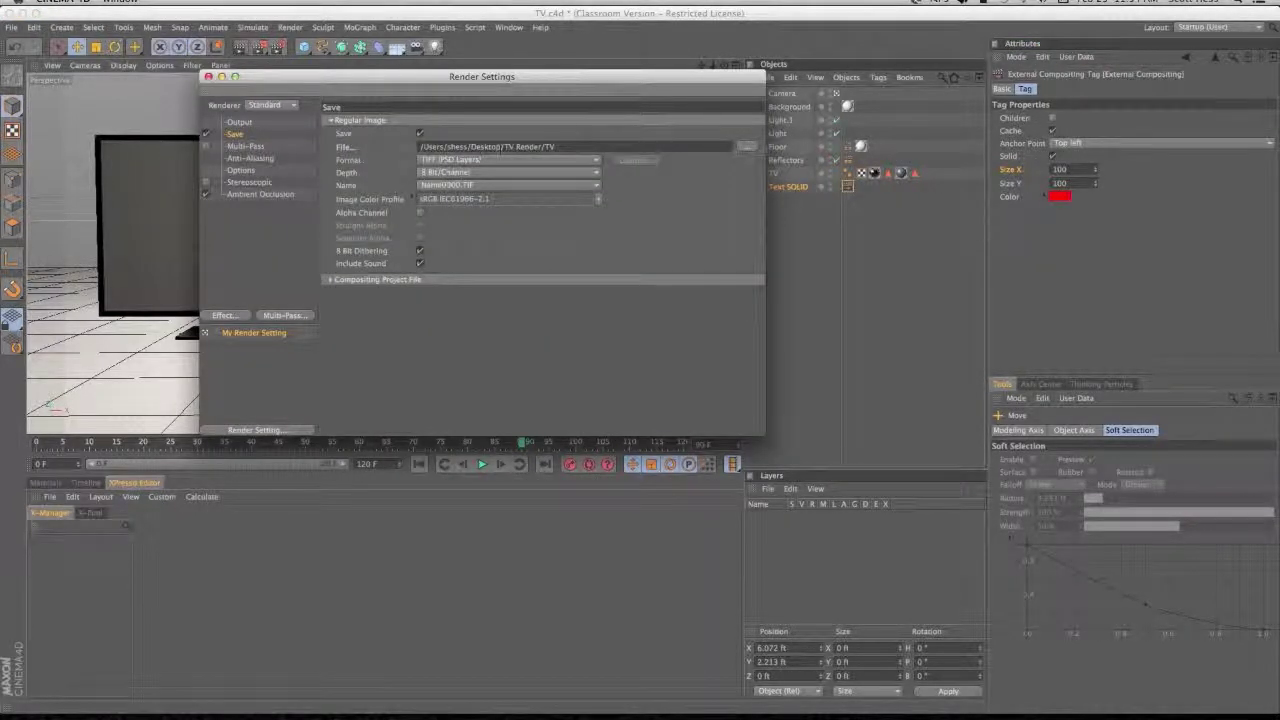
click(373, 280)
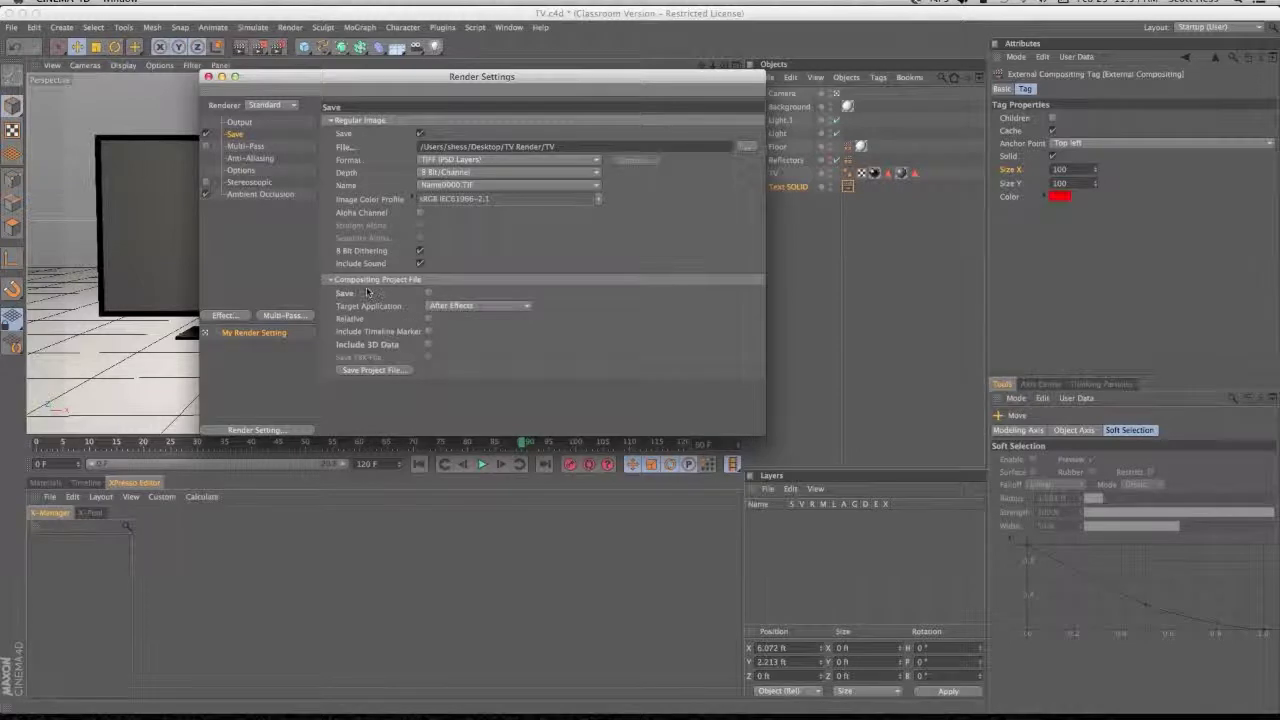
click(429, 293)
click(429, 344)
Save the compositing project file as TV.aec in the TV Render folder, replacing the existing file, and close the render settings
click(372, 370)
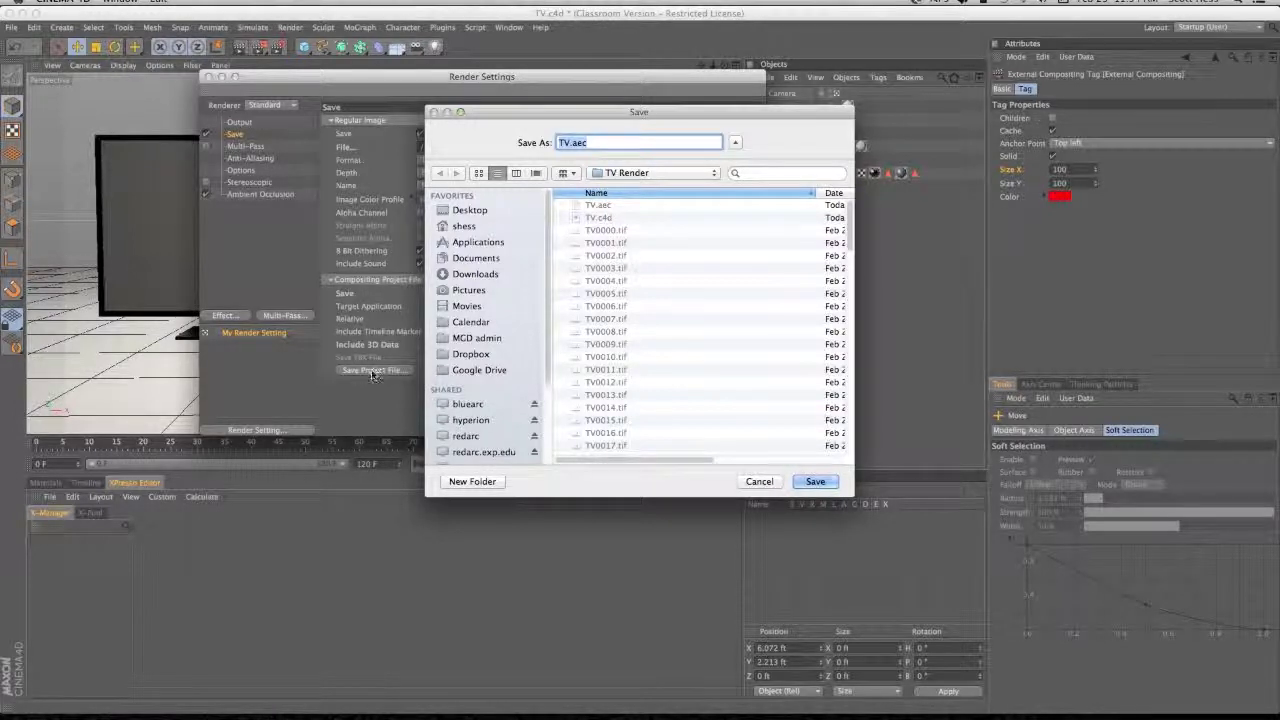
click(816, 484)
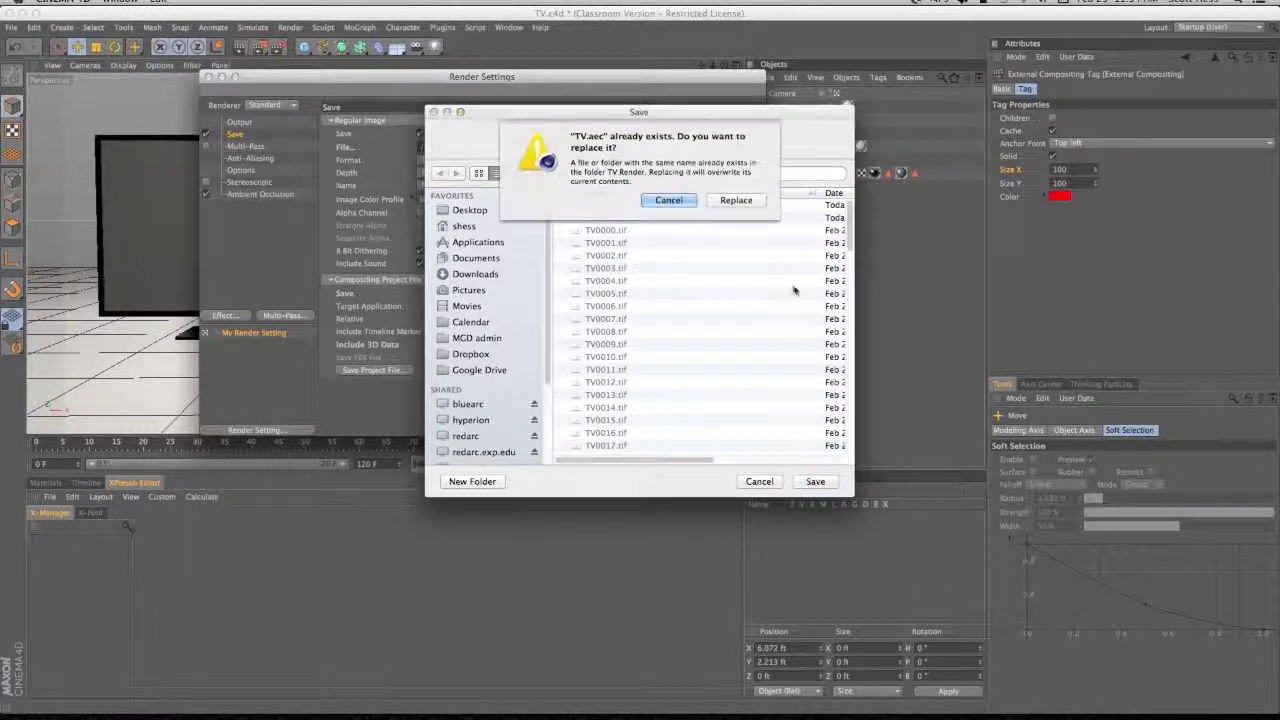
click(724, 205)
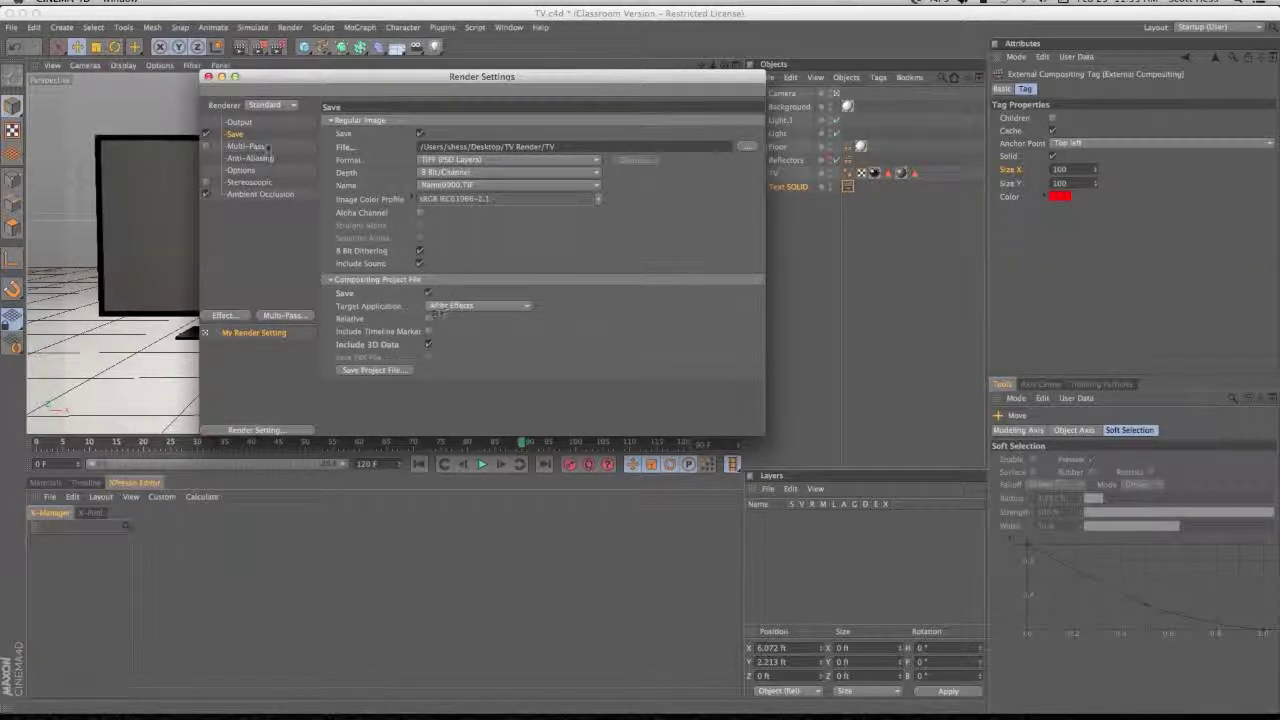
click(208, 76)
Start and cancel a Picture Viewer render, and examine the existing TIFF frames and TV.aec in Finder's TV Render folder
click(258, 52)
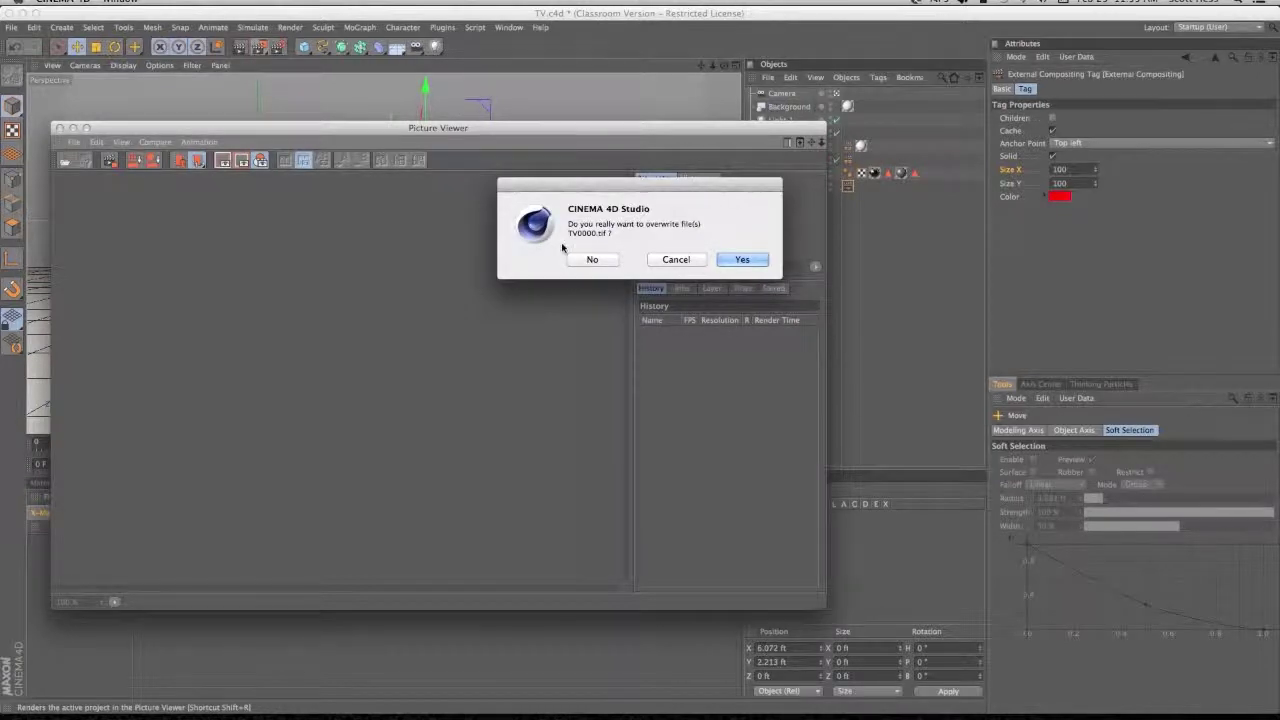
click(672, 260)
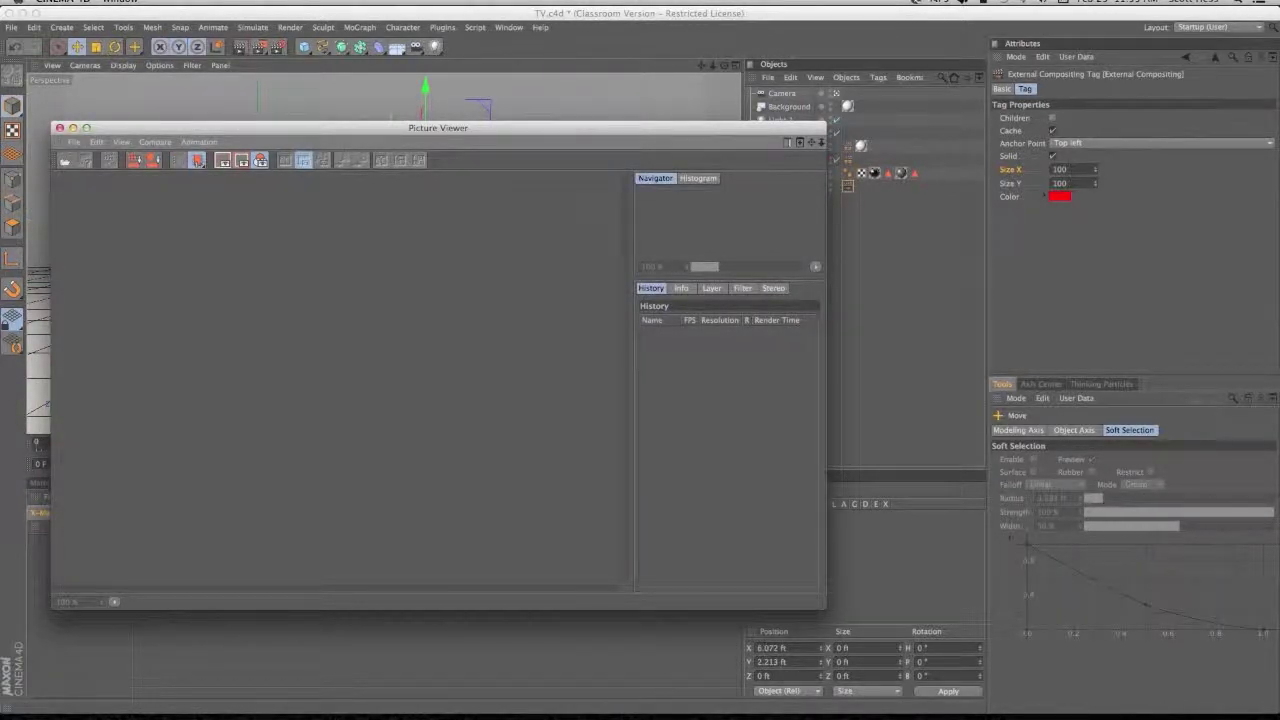
key(super+Tab)
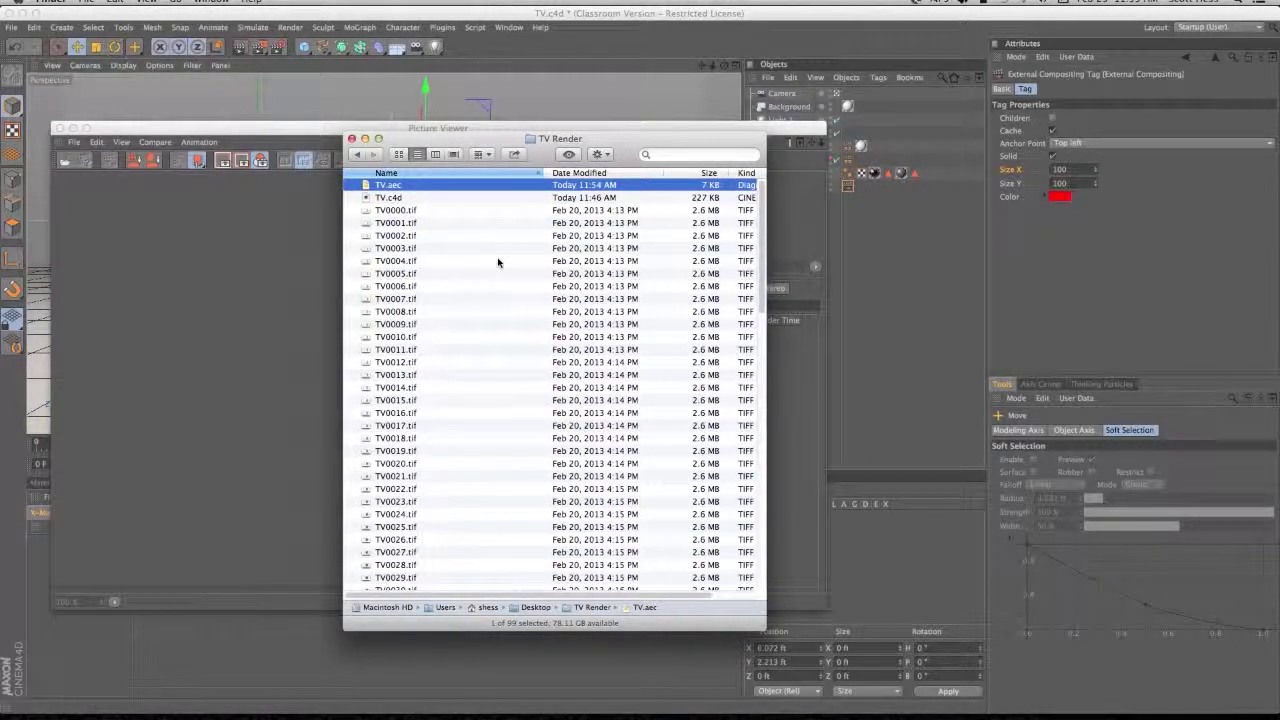
drag(428, 212, 447, 444)
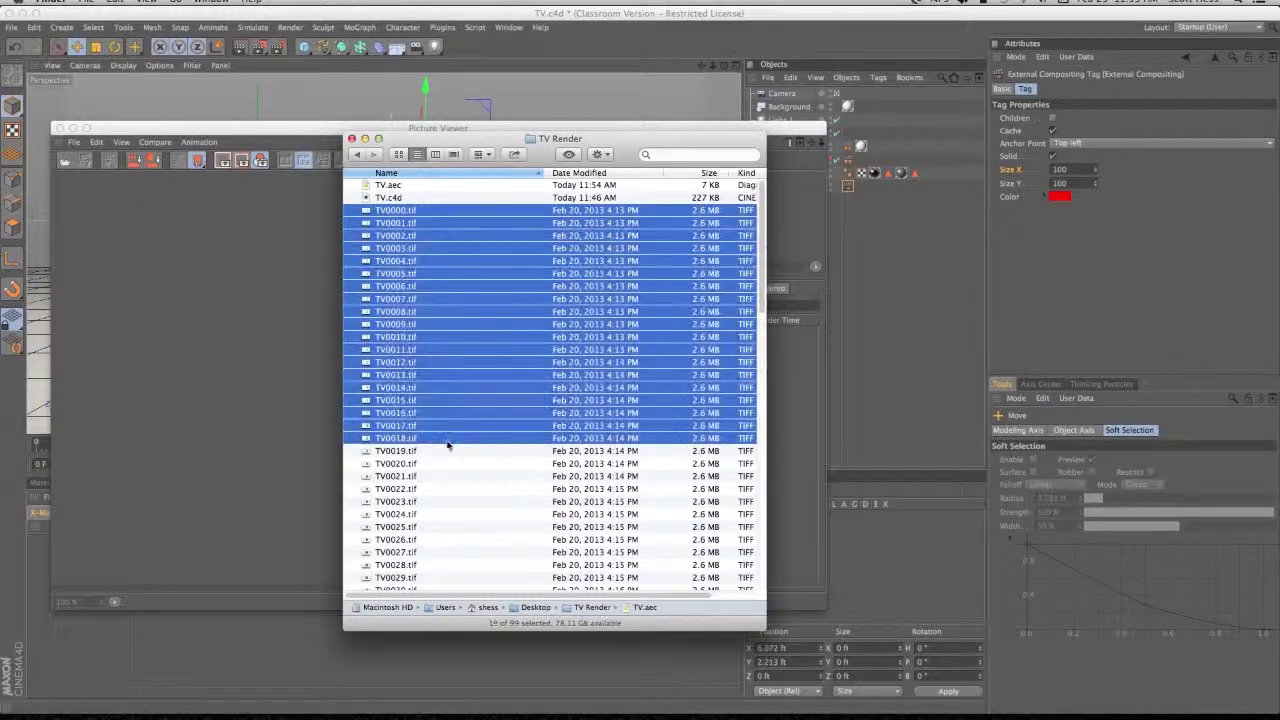
click(446, 479)
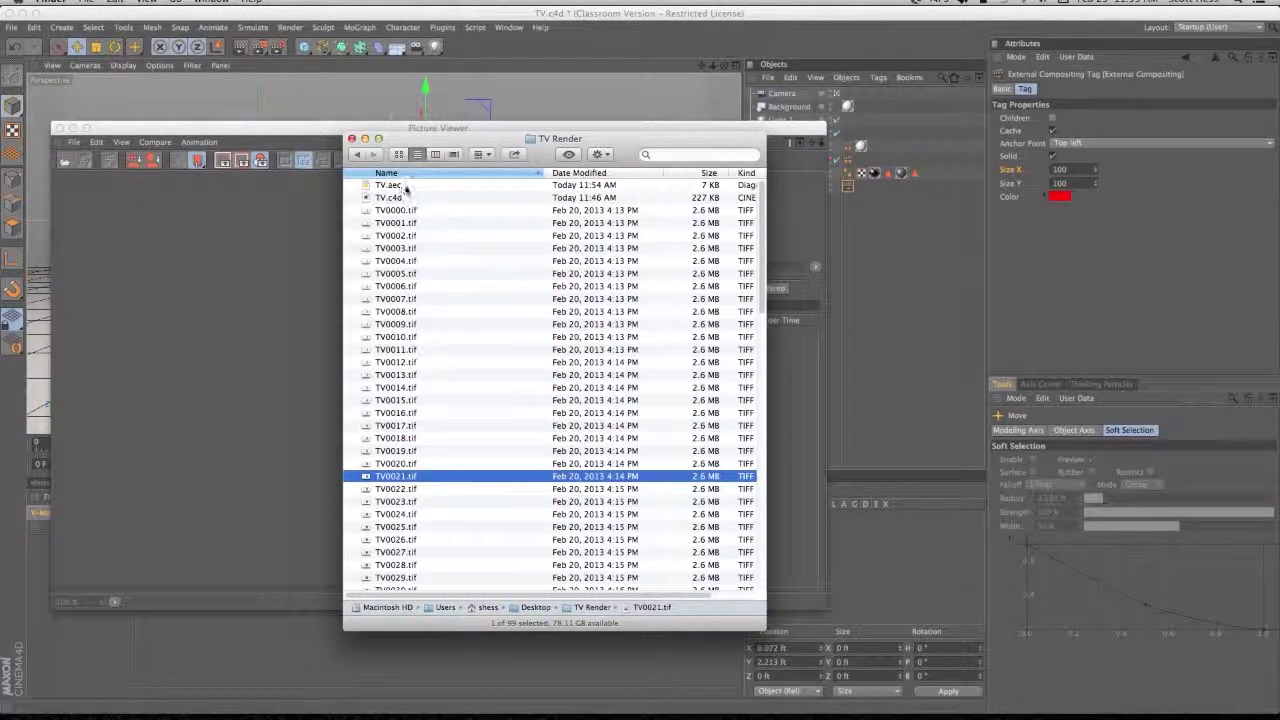
click(405, 188)
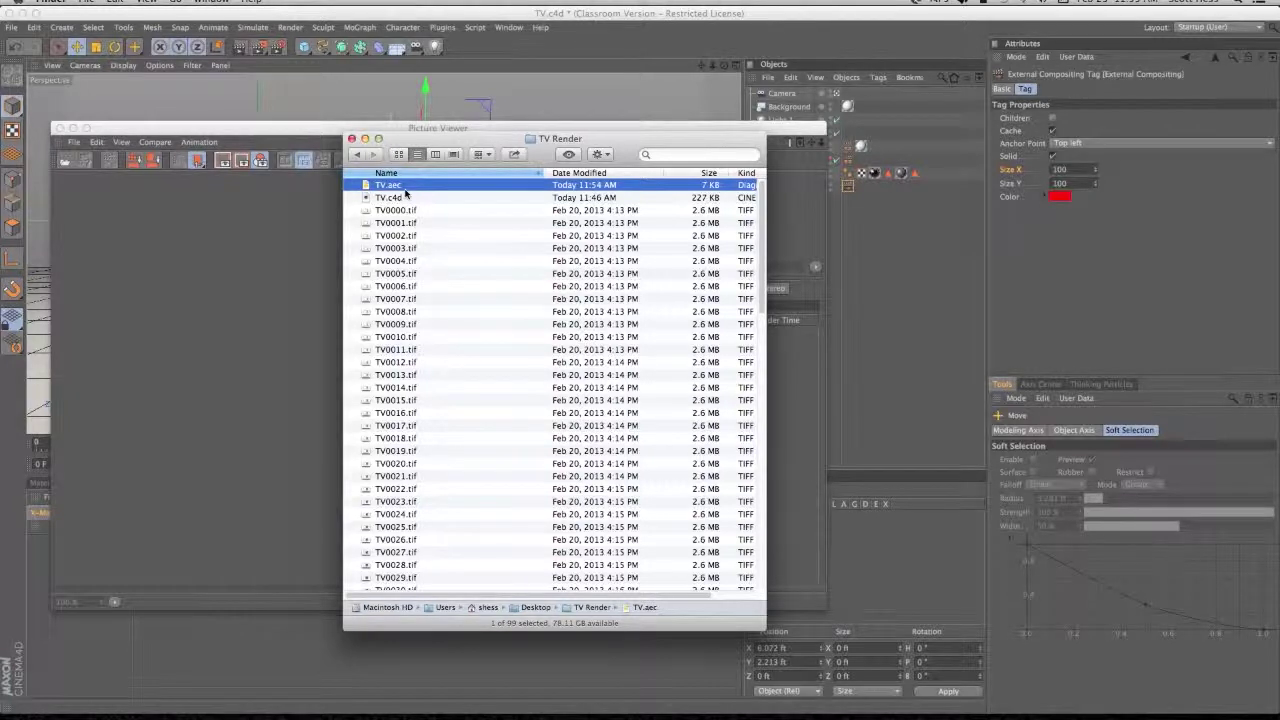
Switch to After Effects and import TV.aec from the TV Render folder on the Desktop
key(super+Tab)
key(super+Tab)
key(super+Tab)
key(super+Tab)
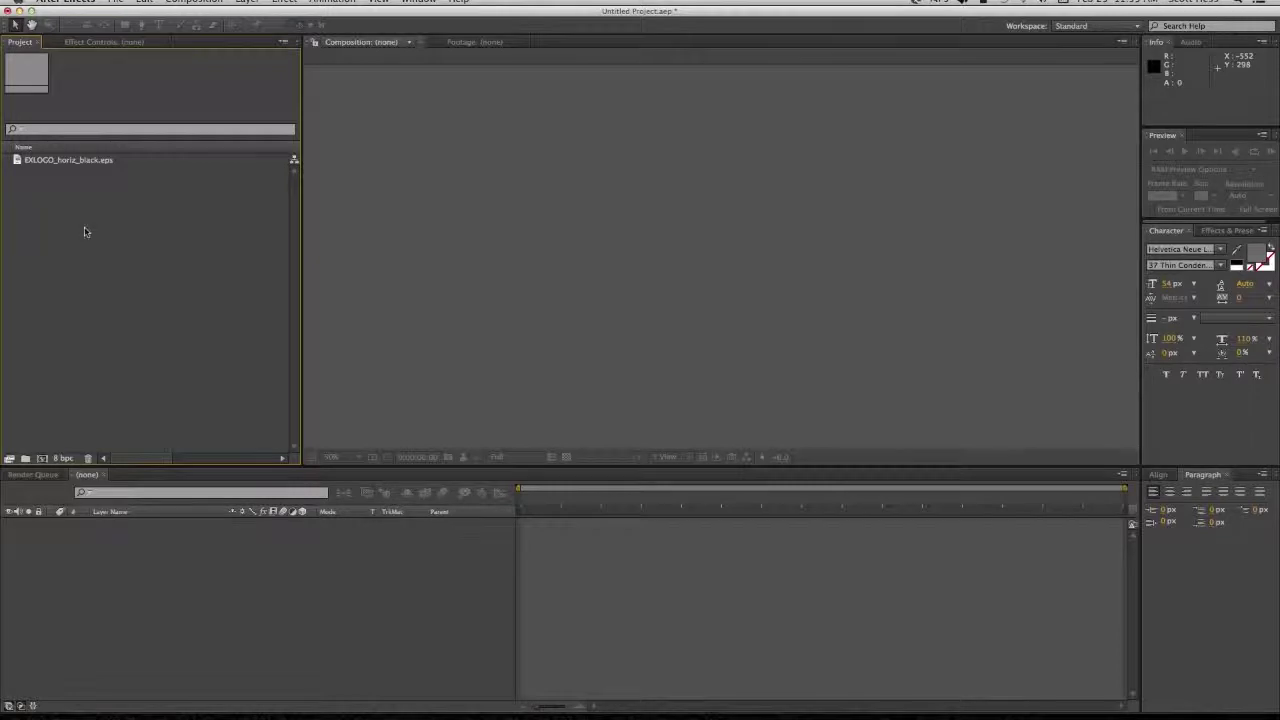
click(116, 2)
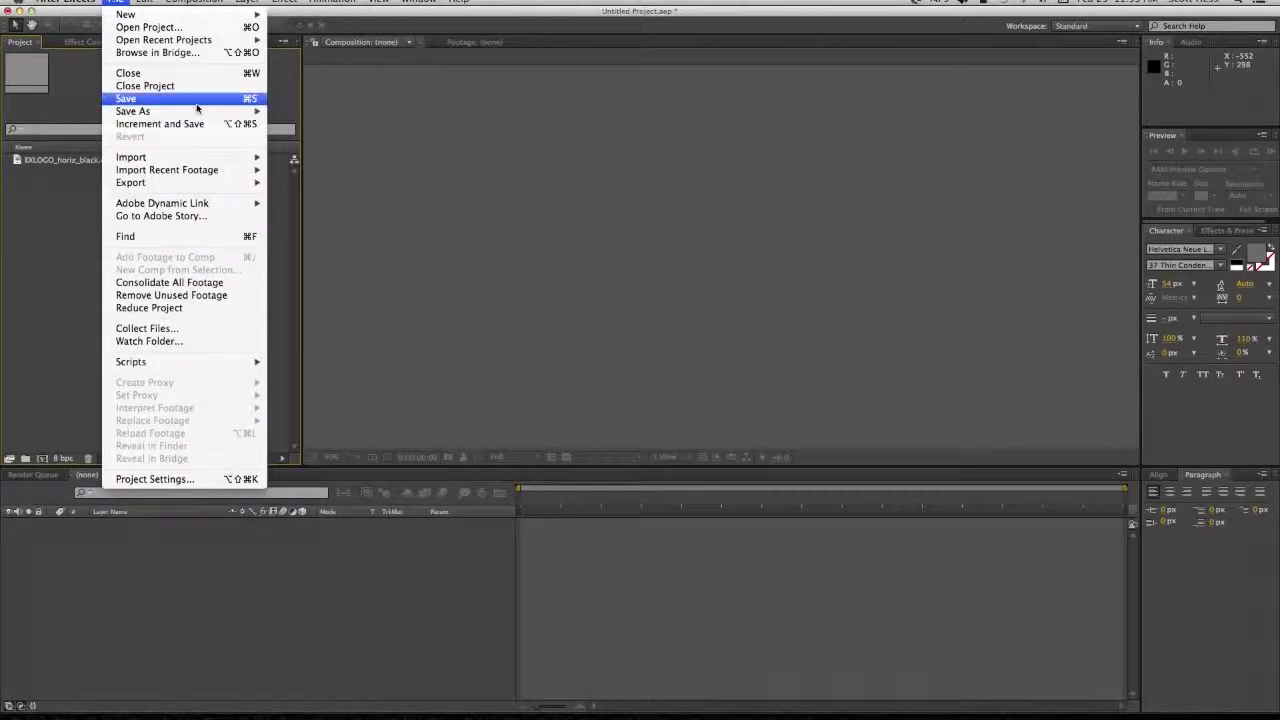
mouse_move(193, 157)
click(295, 157)
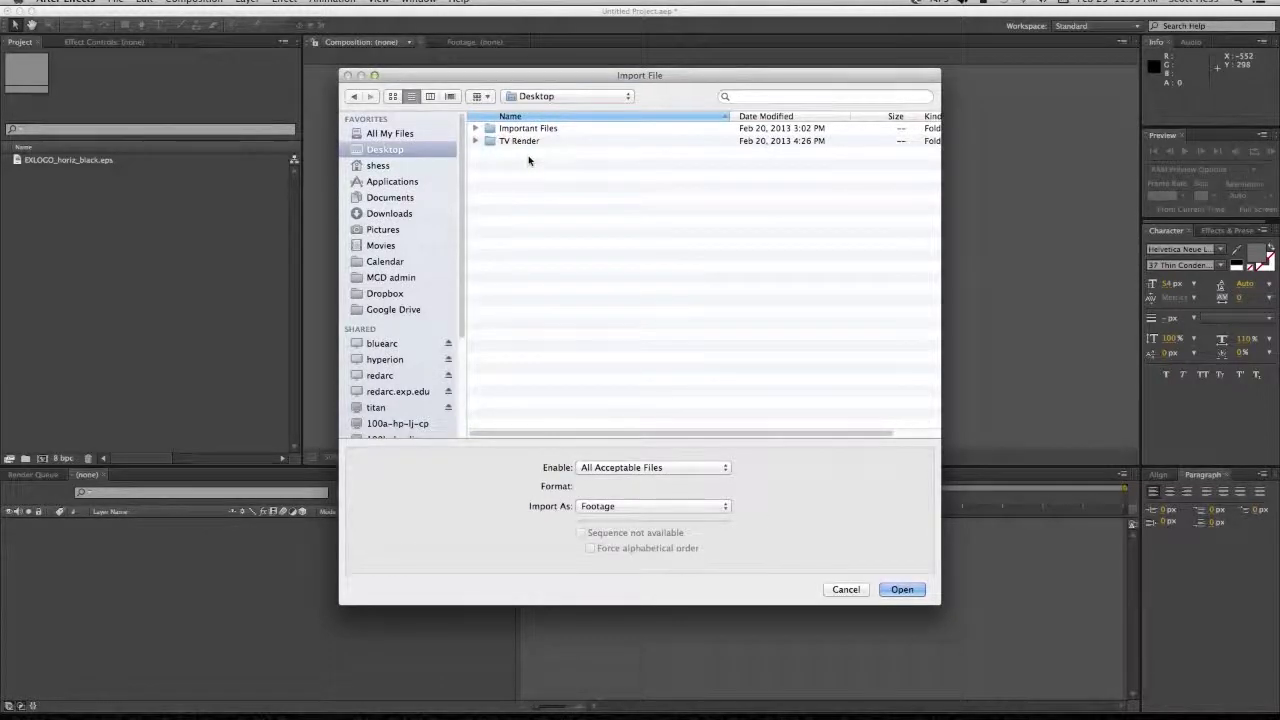
double_click(521, 143)
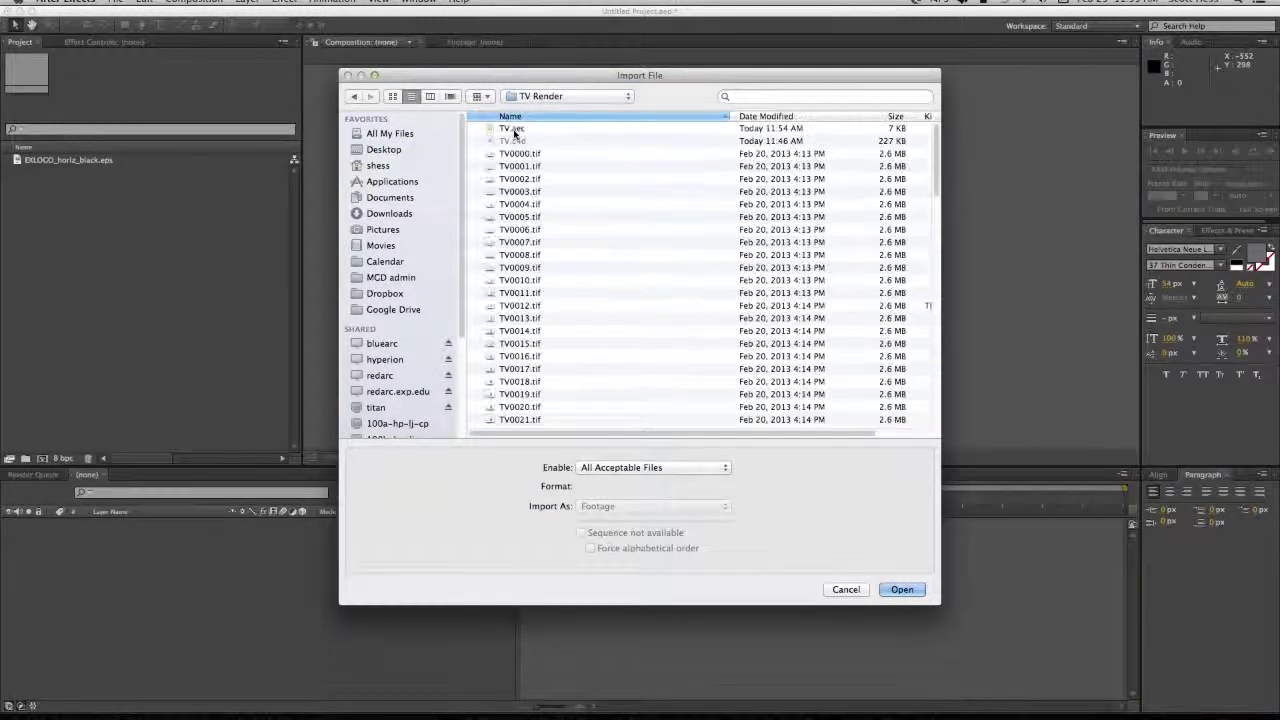
click(514, 130)
double_click(514, 131)
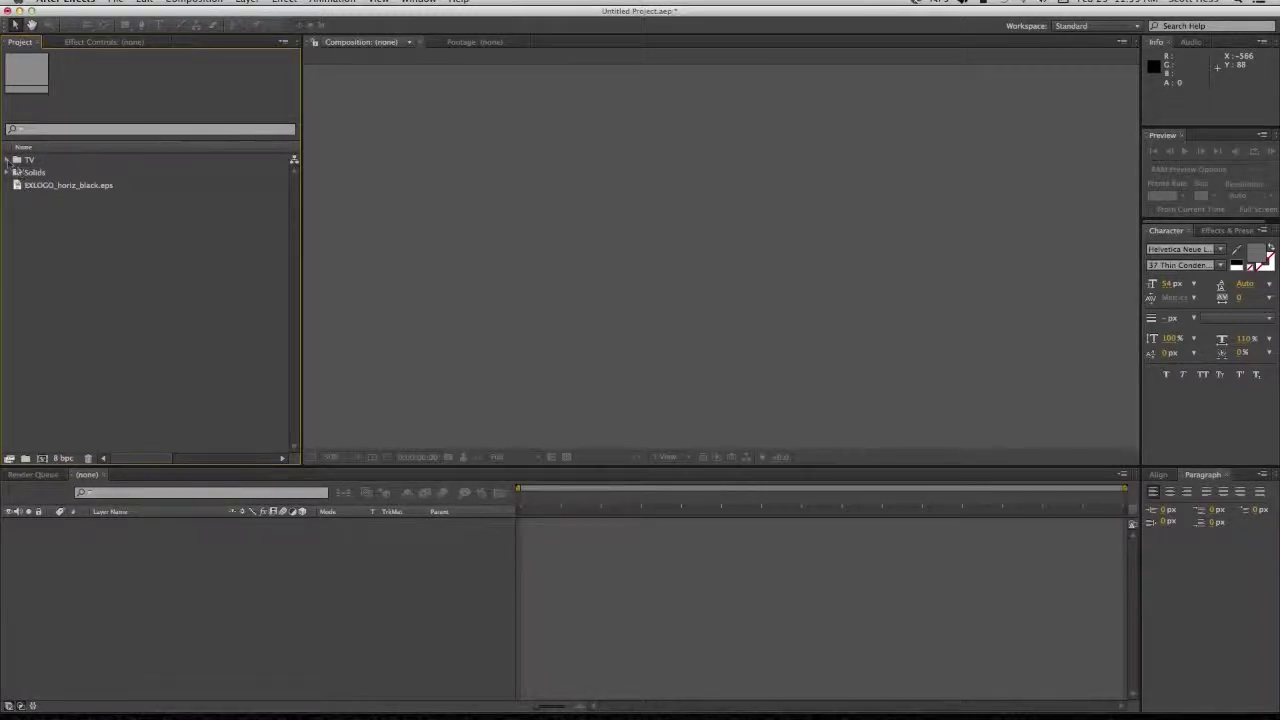
Examine the imported TIFF sequence, TV composition and Text SOLID in the project's TV and Solids folders
click(8, 161)
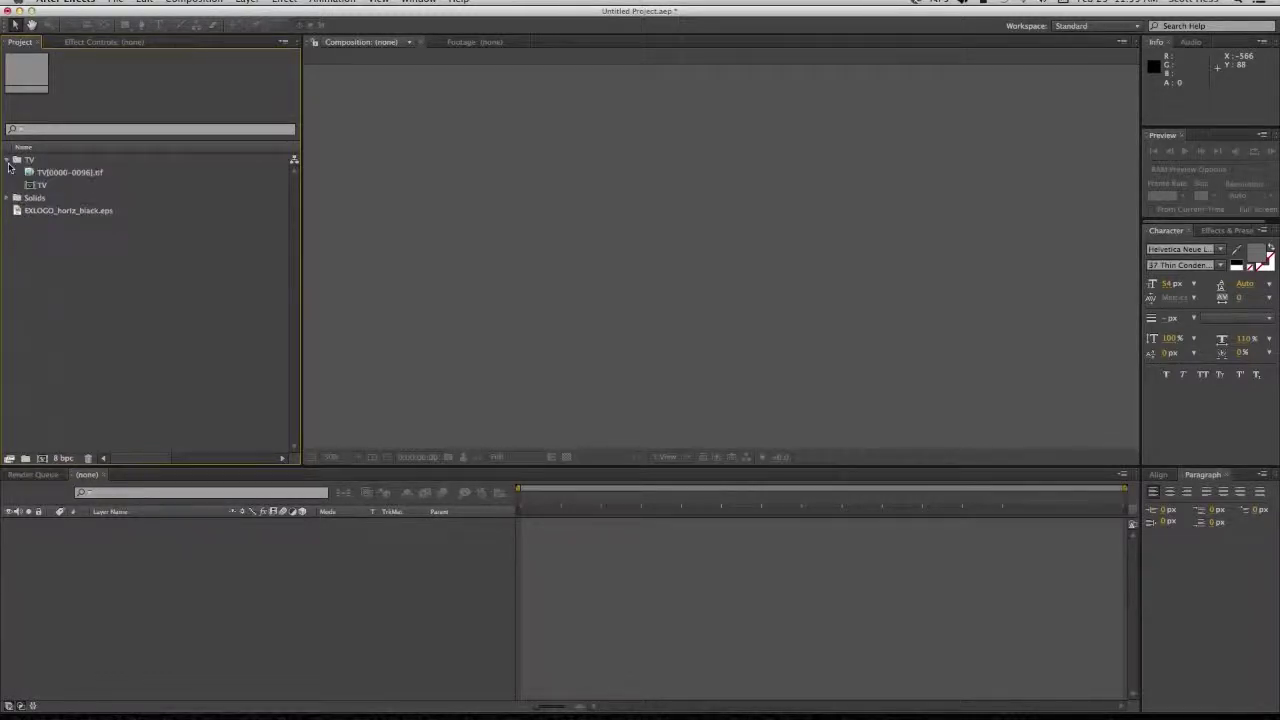
click(65, 174)
click(42, 186)
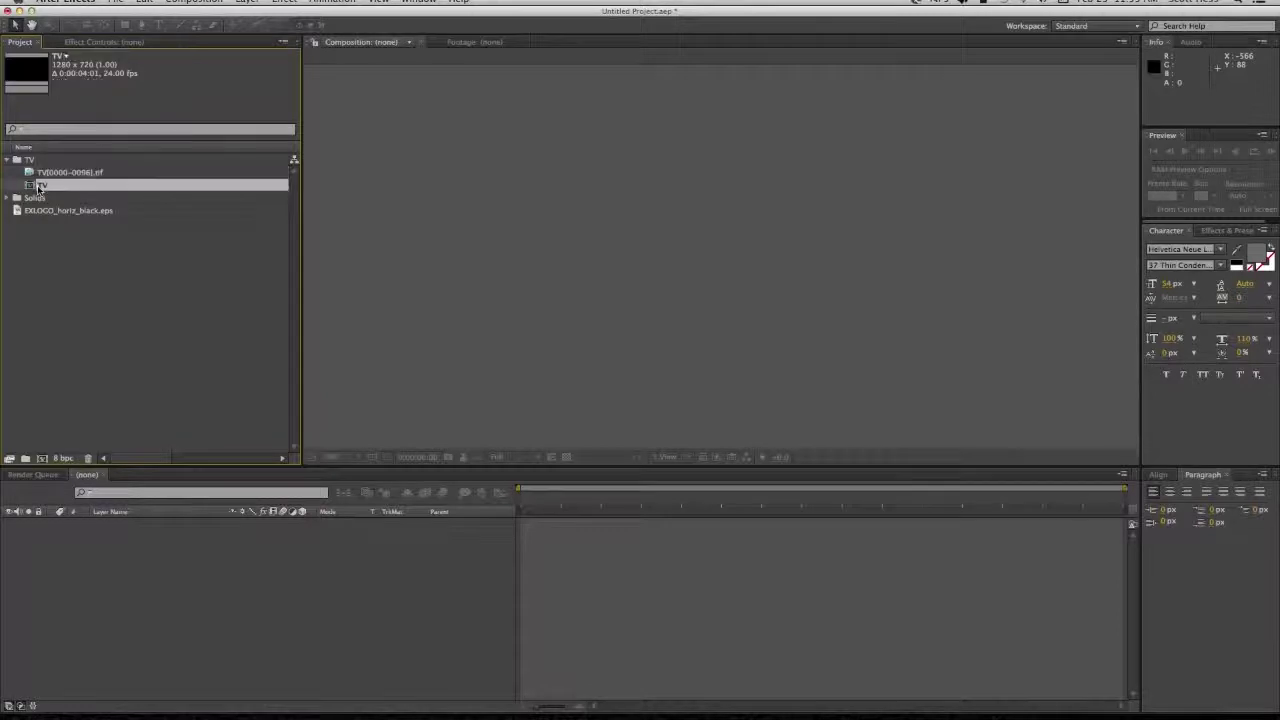
click(12, 199)
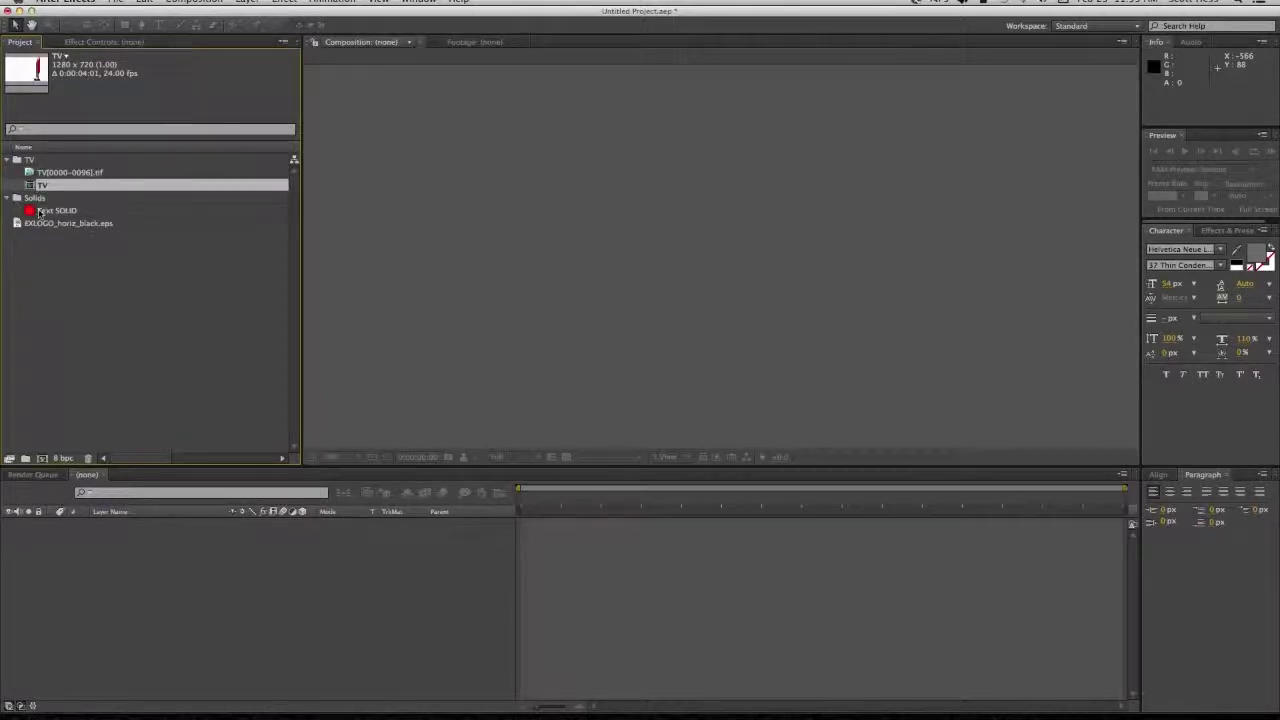
click(46, 212)
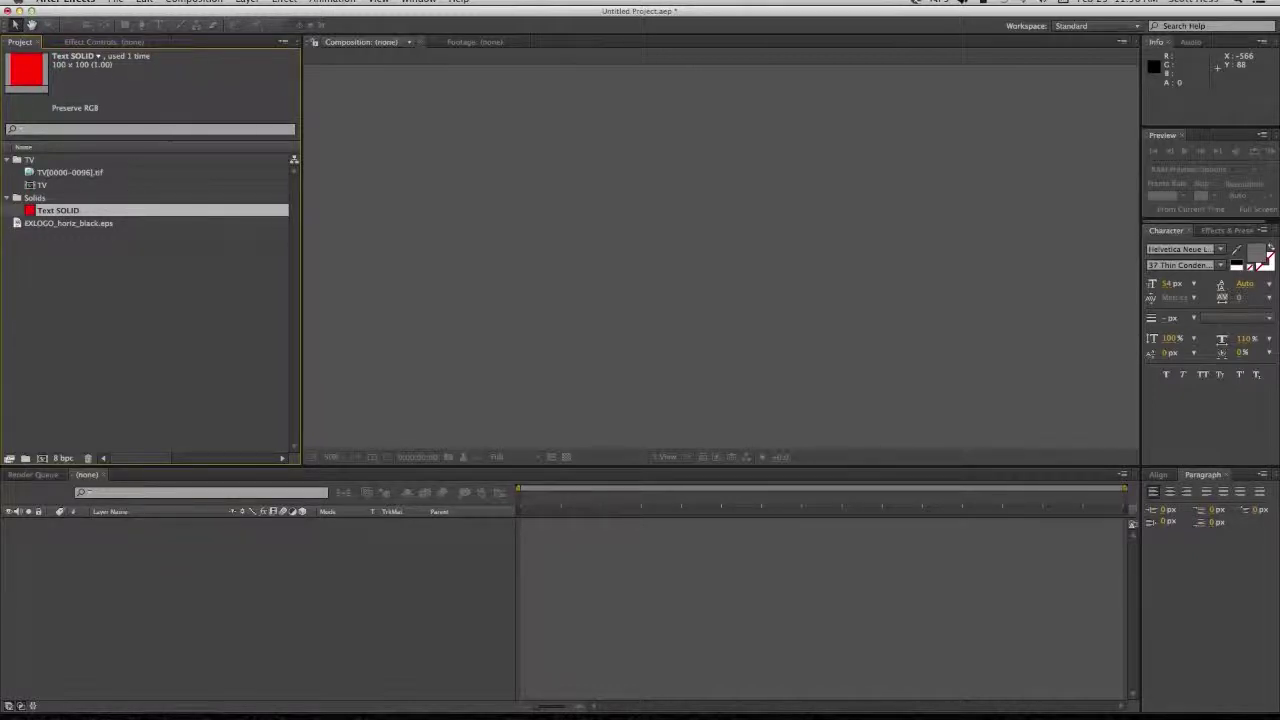
Open the TV composition, move the current time to 0:00:02:09 and inspect the TIFF sequence and Text SOLID layers
double_click(30, 186)
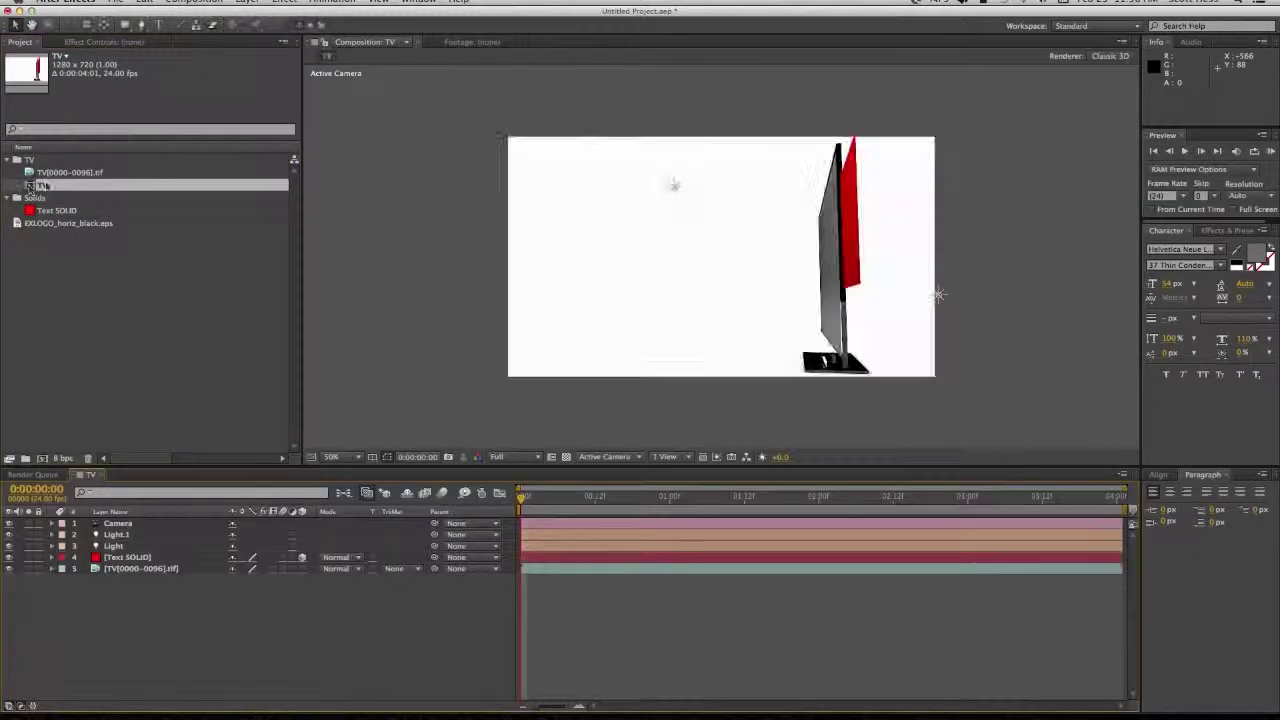
drag(521, 497, 875, 497)
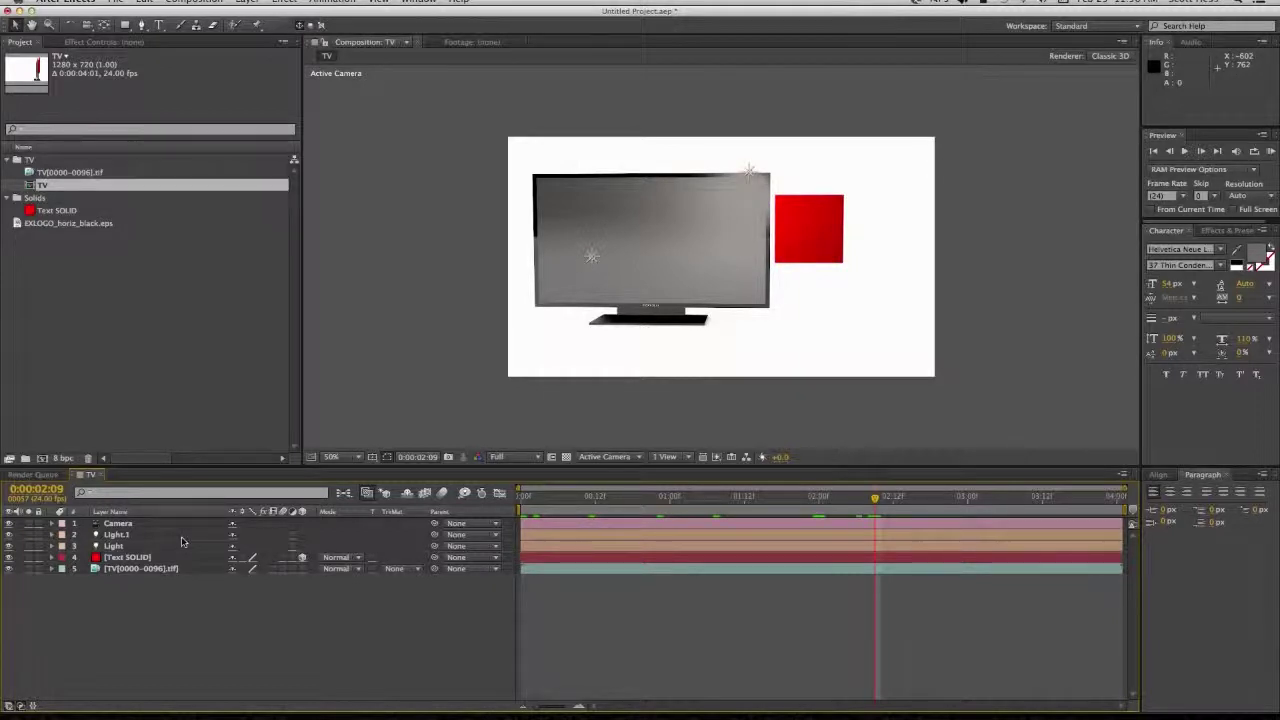
click(170, 568)
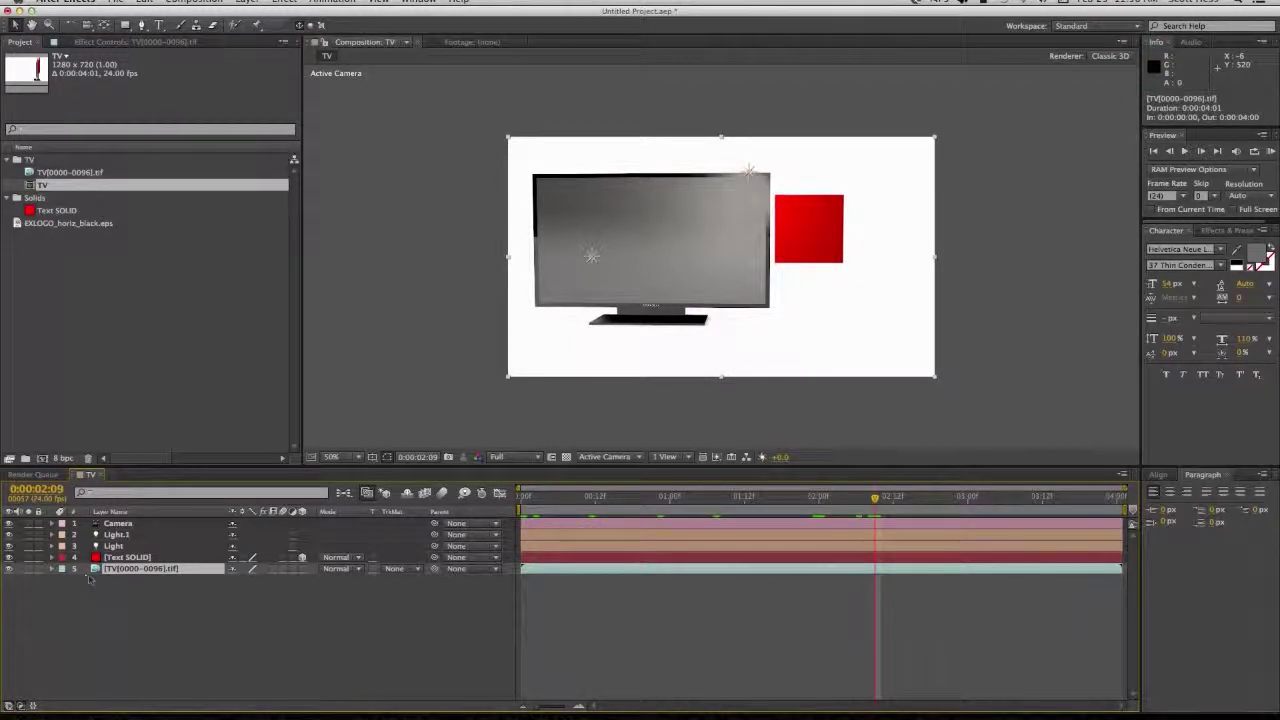
click(130, 557)
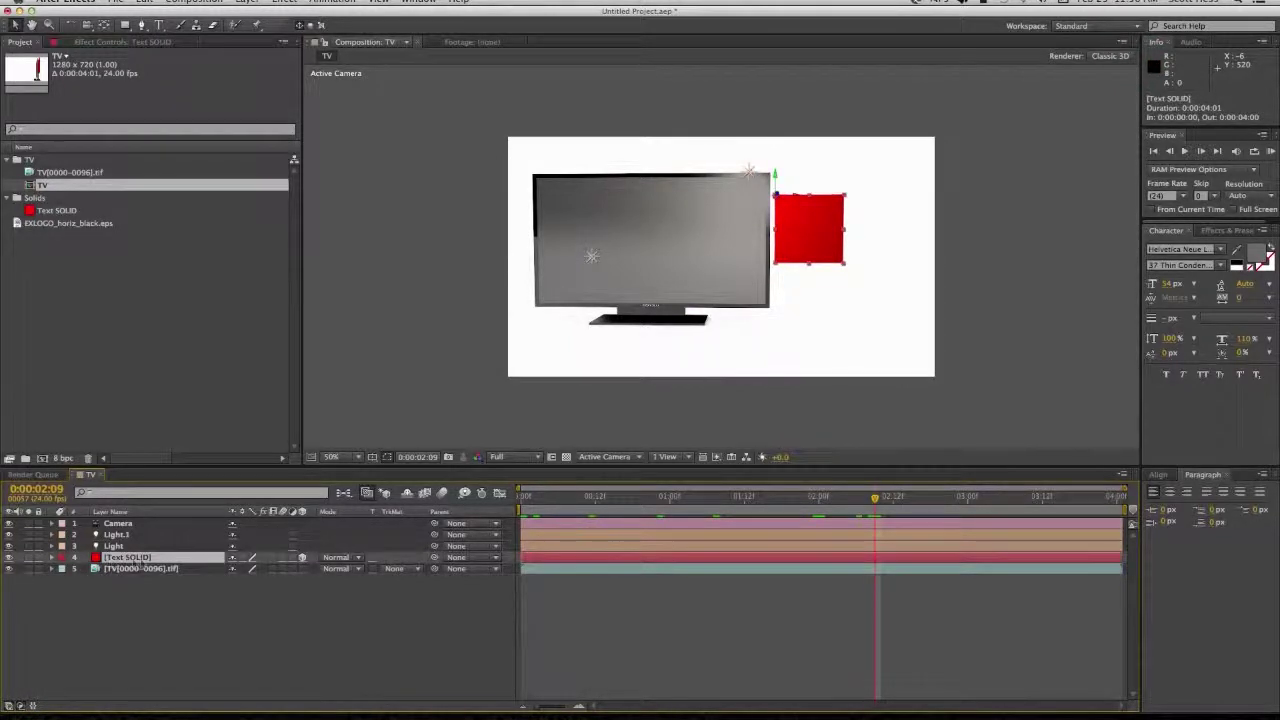
Try replacing the Text SOLID layer's source with EXLOGO_horiz_black.eps, preview it over time, and undo the replacement
click(65, 224)
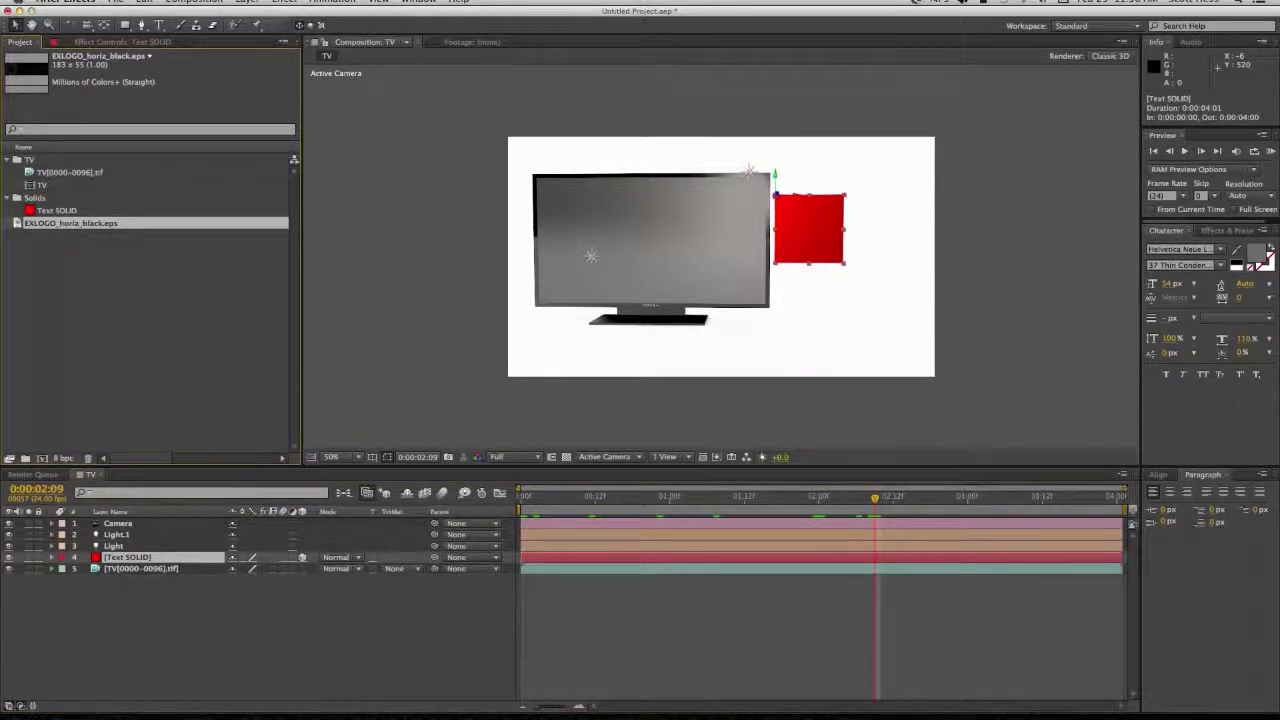
drag(55, 226, 122, 561)
key(alt)
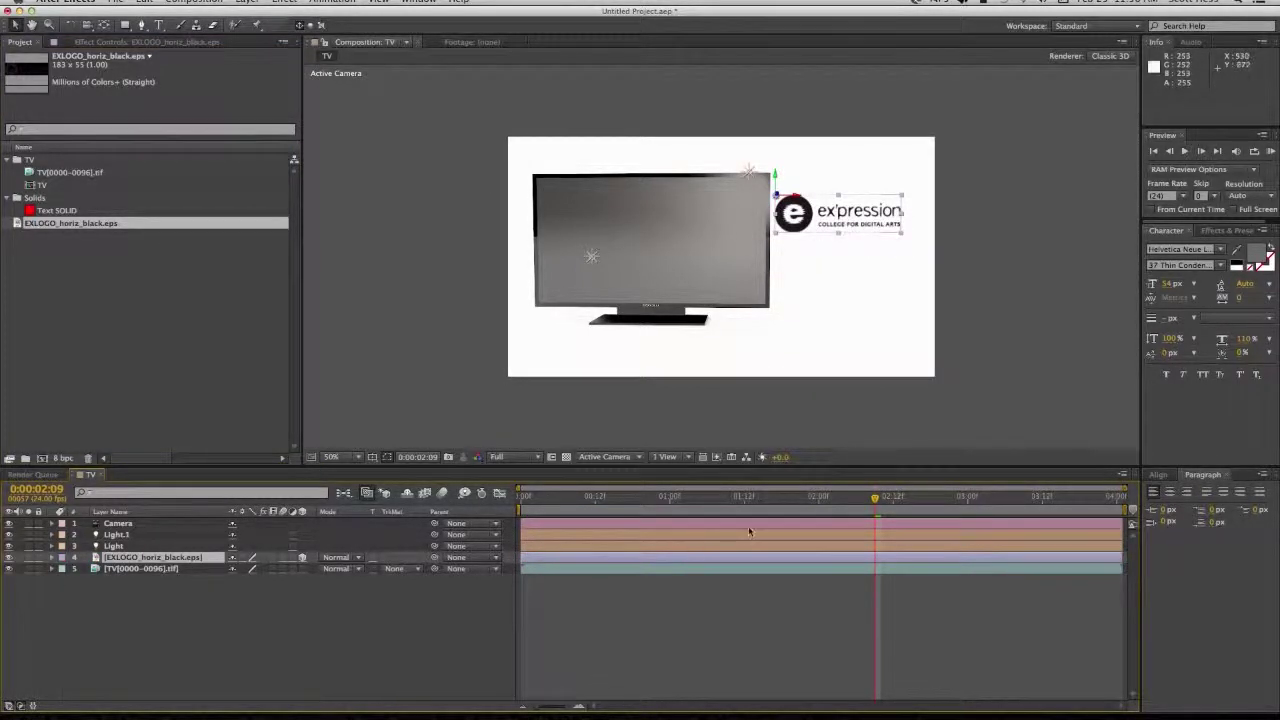
drag(755, 497, 869, 499)
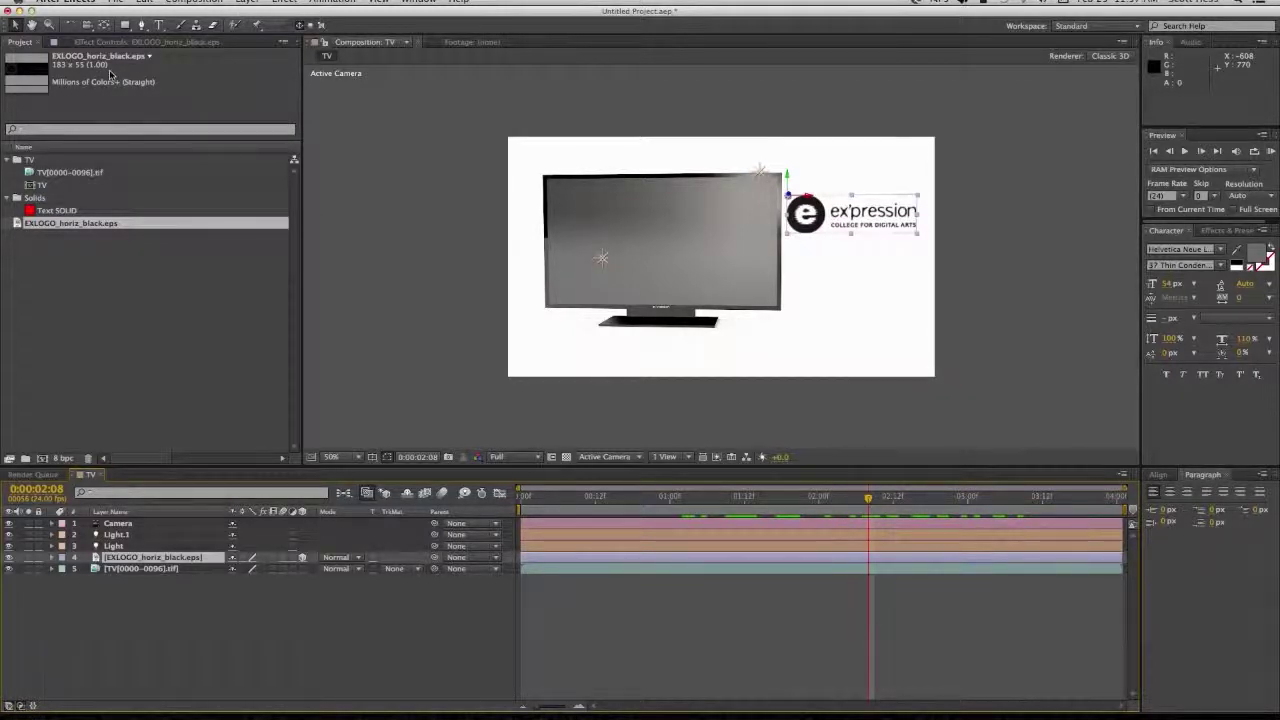
click(145, 2)
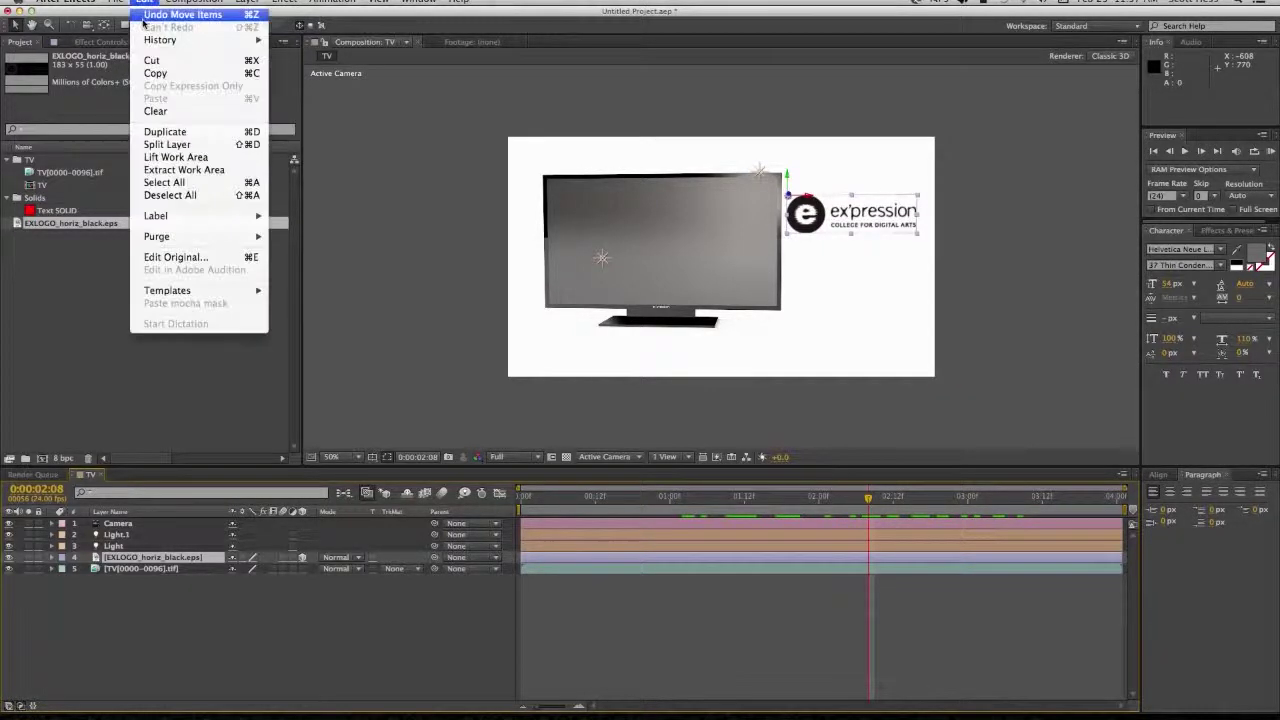
click(160, 15)
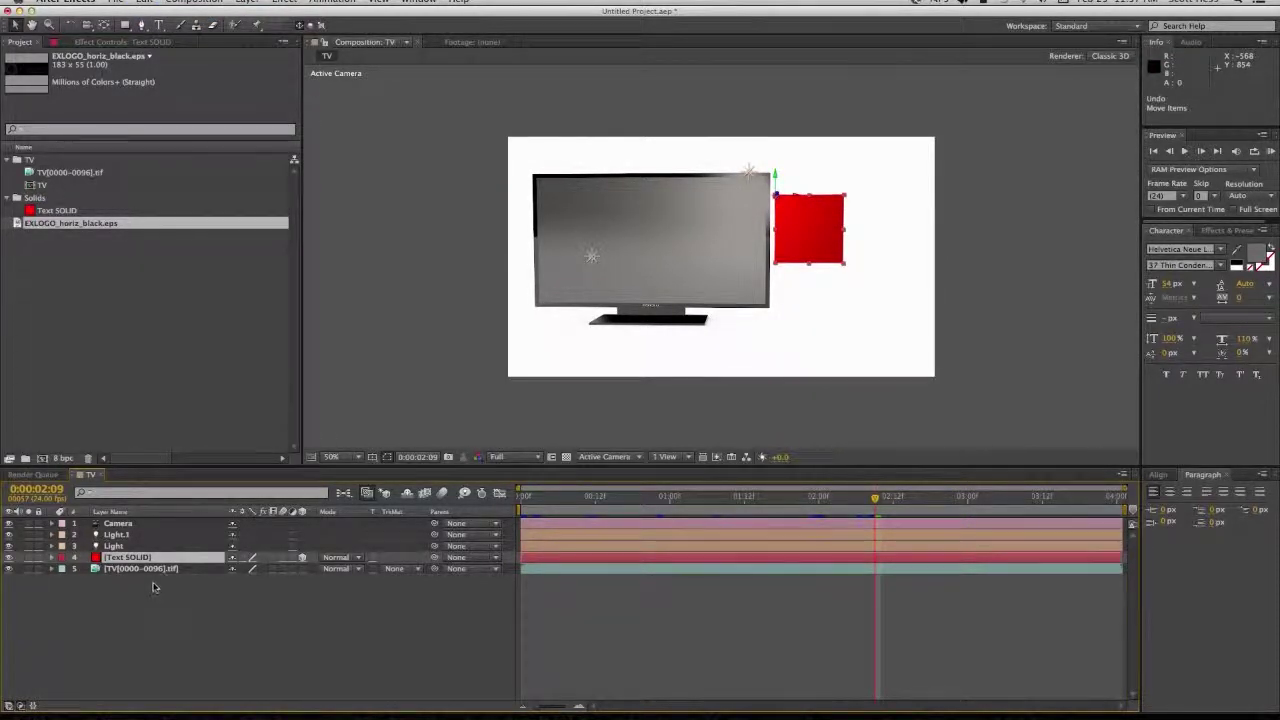
Add a two-line text layer reading "NOW ONLY" and "$199" below the red solid in the composition
click(158, 25)
click(854, 332)
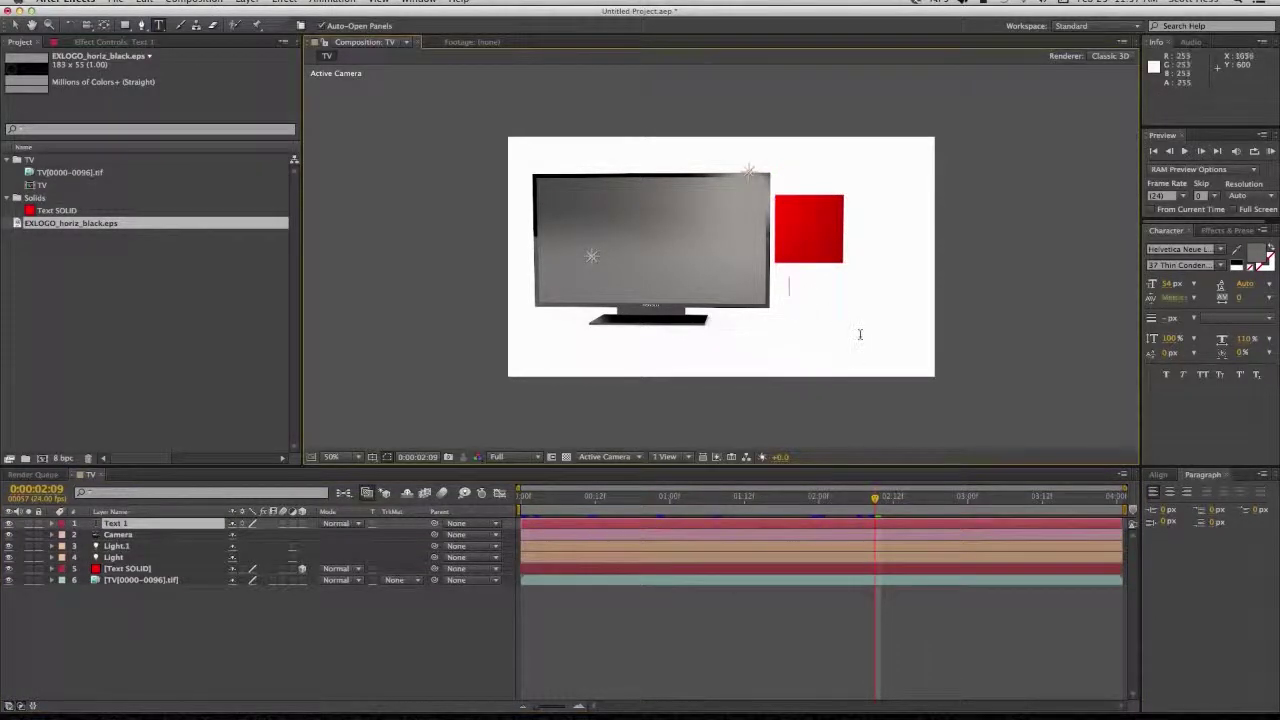
text(NOW )
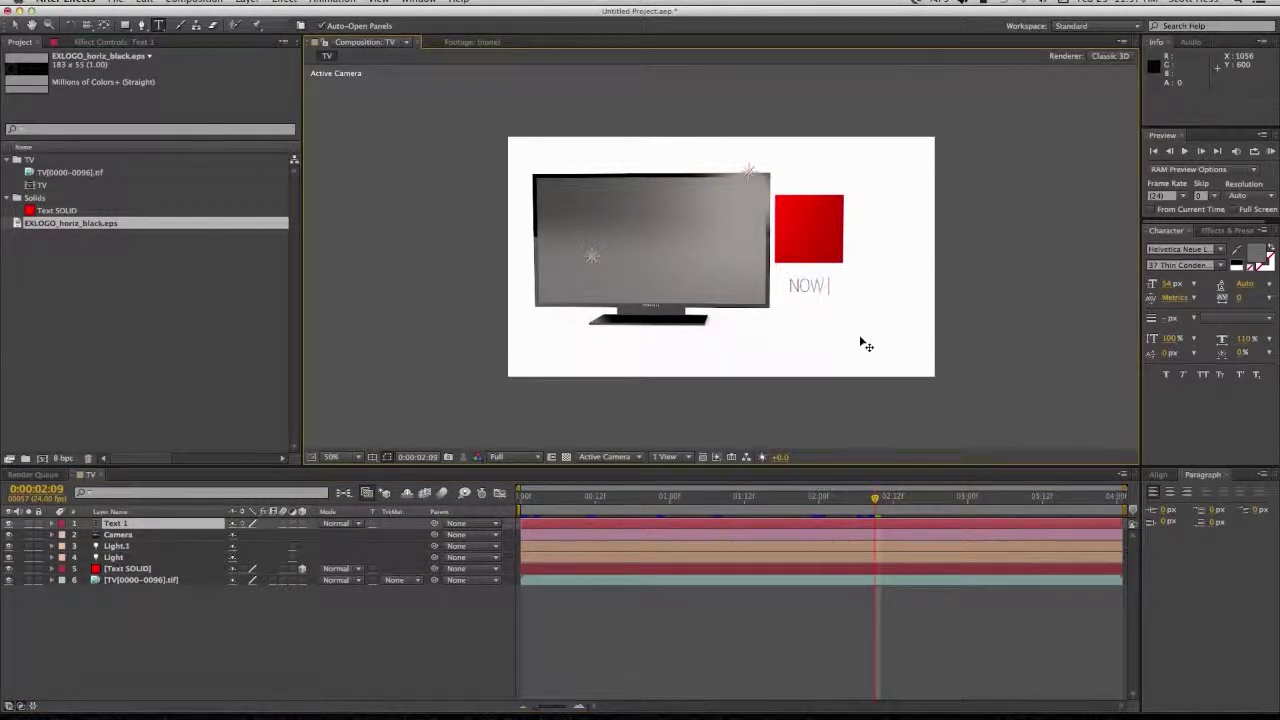
text(ONLY)
key(Return)
text($19)
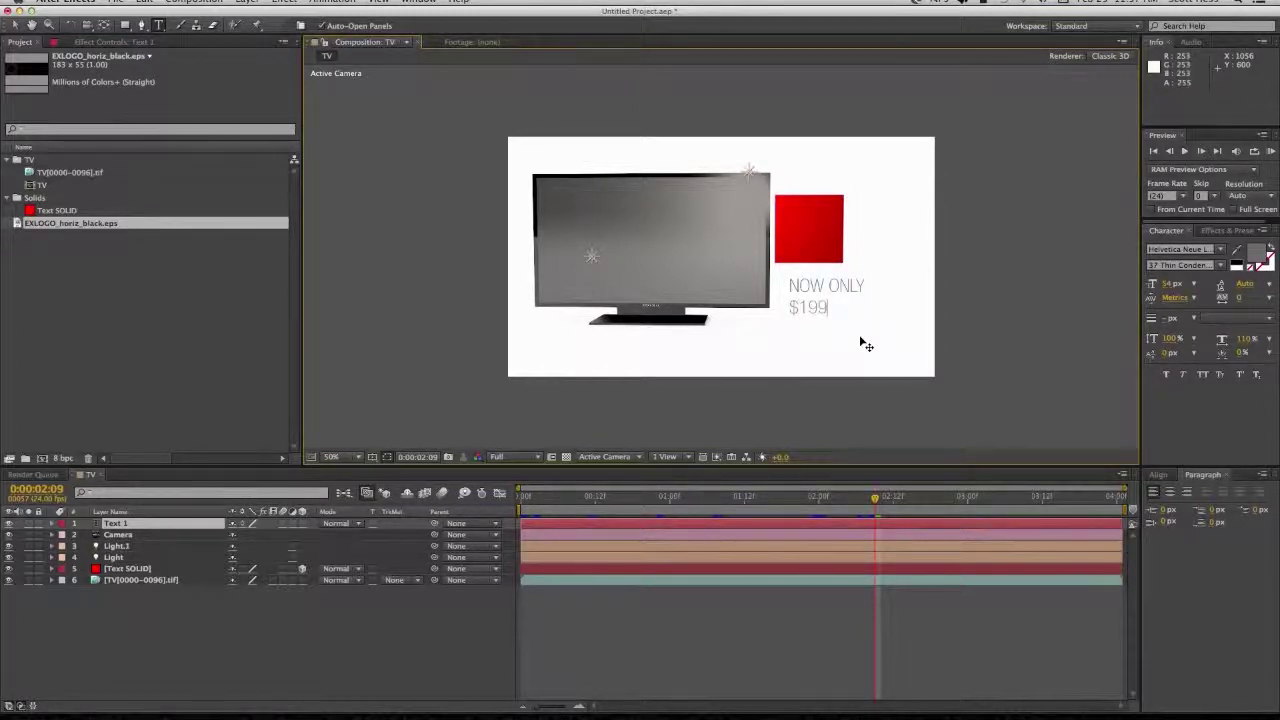
key(KP_Enter)
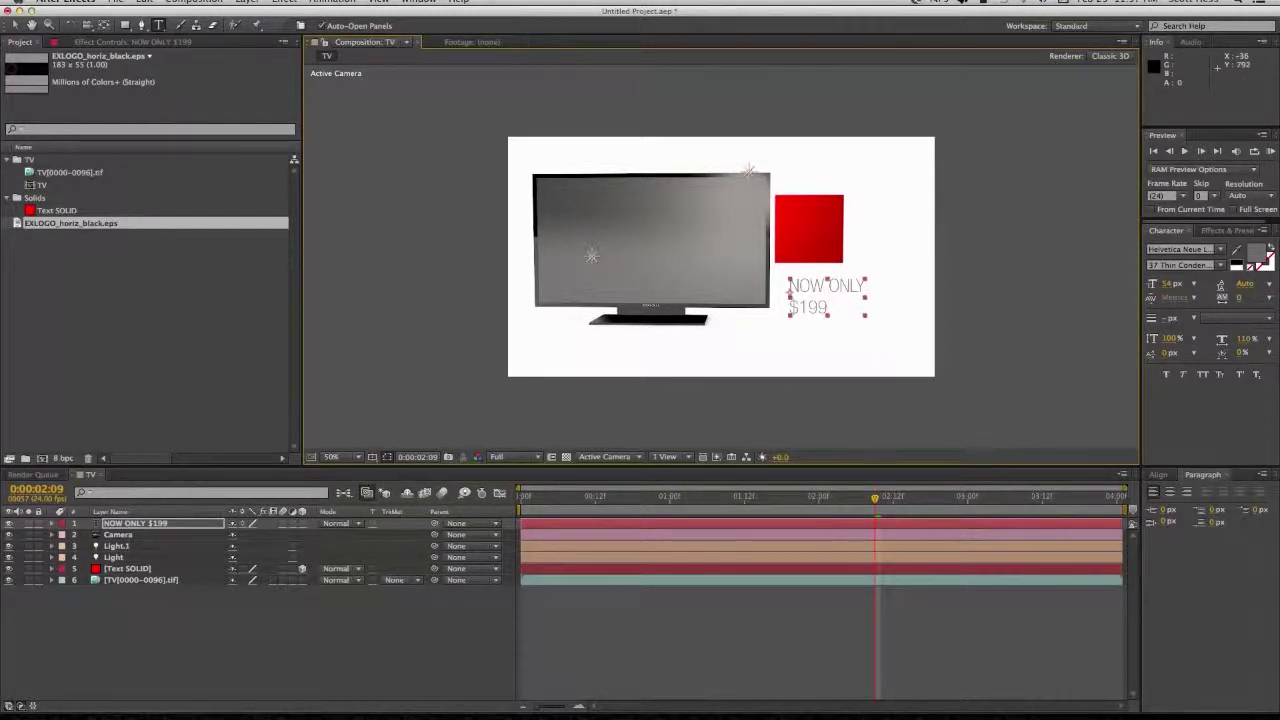
Make the NOW ONLY $199 text layer 3D and place it directly above the Text SOLID layer
click(302, 523)
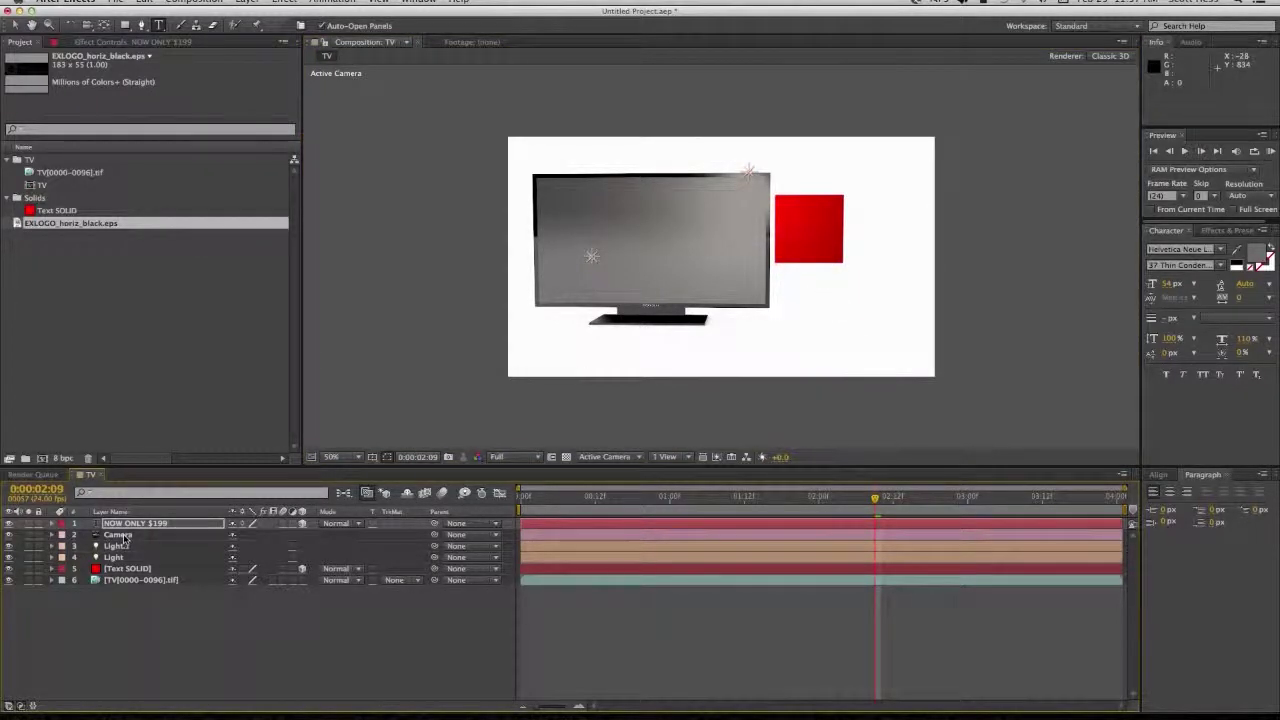
drag(137, 528, 129, 568)
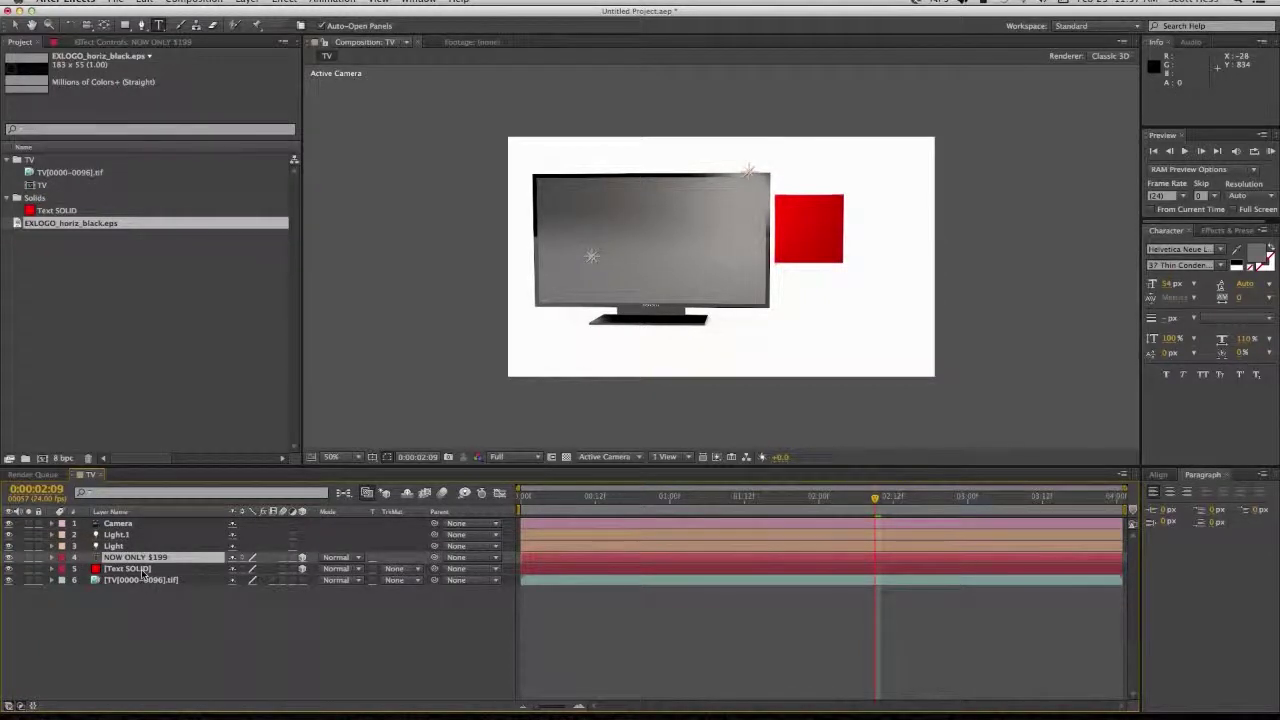
Reveal position and rotation properties on the text and Text SOLID layers, and copy all of the solid's Position, Orientation and Rotation keyframes
shift+click(140, 569)
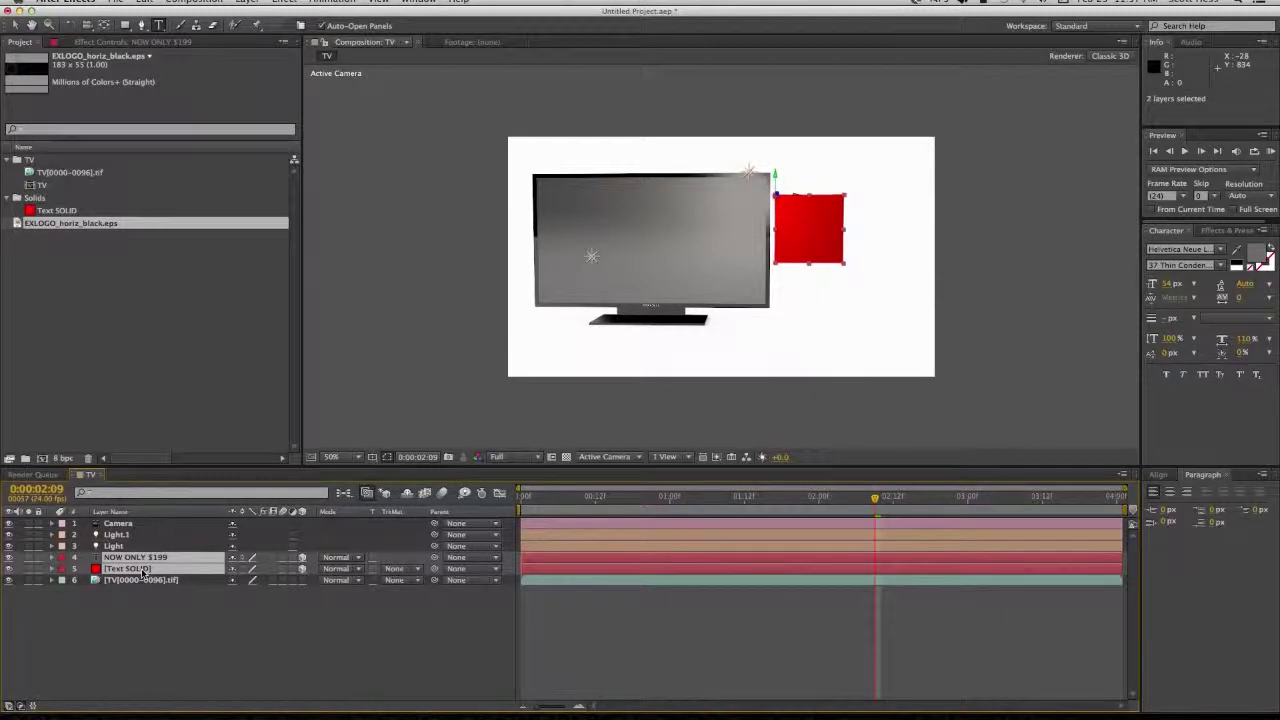
key(p)
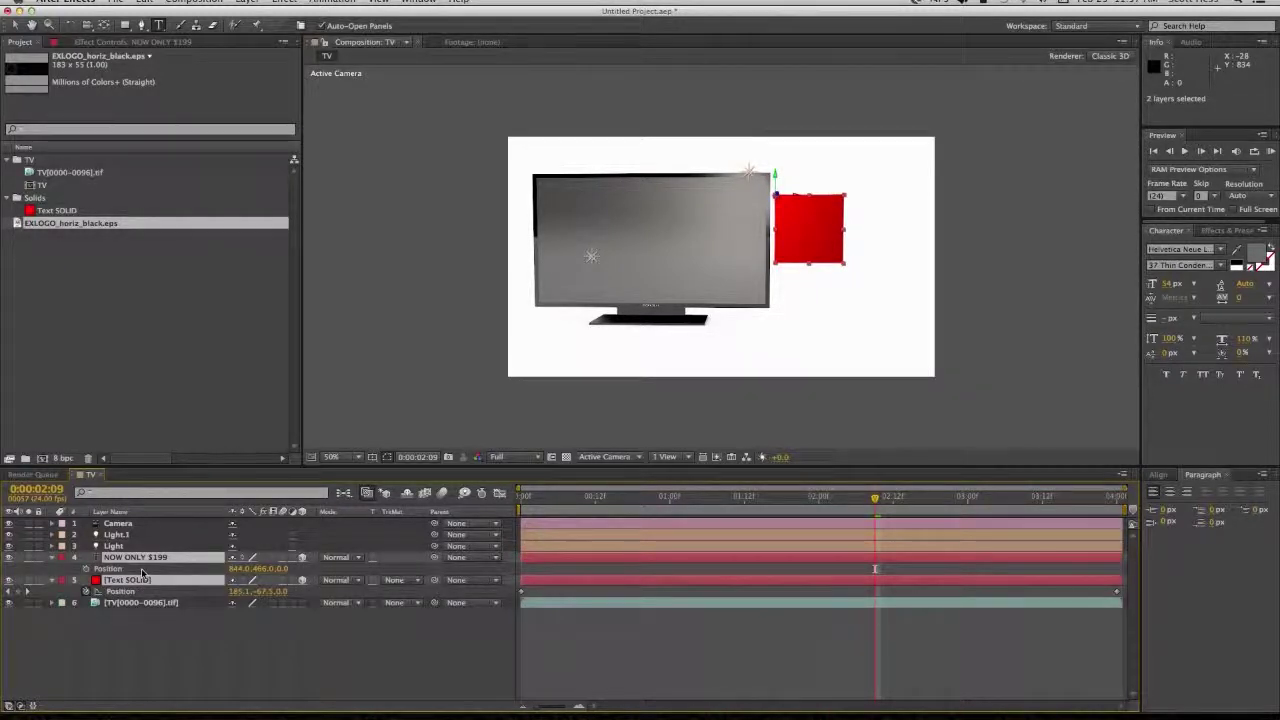
key(shift+r)
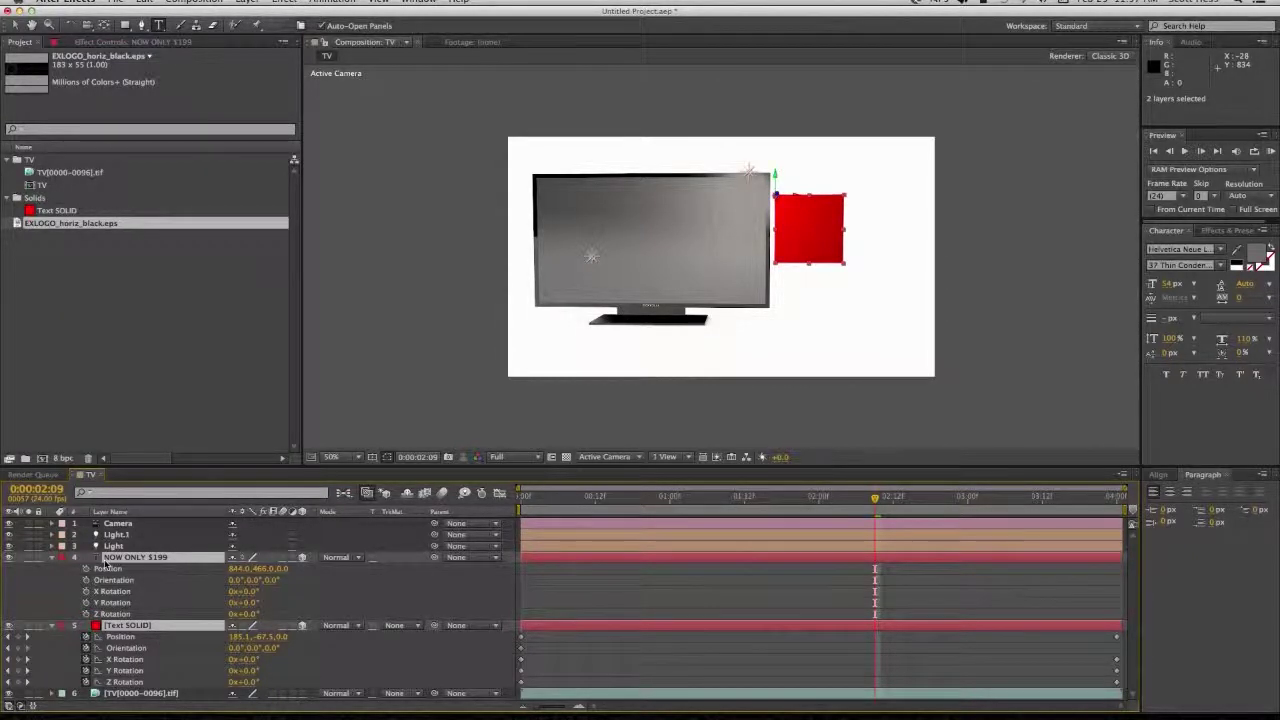
click(124, 638)
shift+click(123, 681)
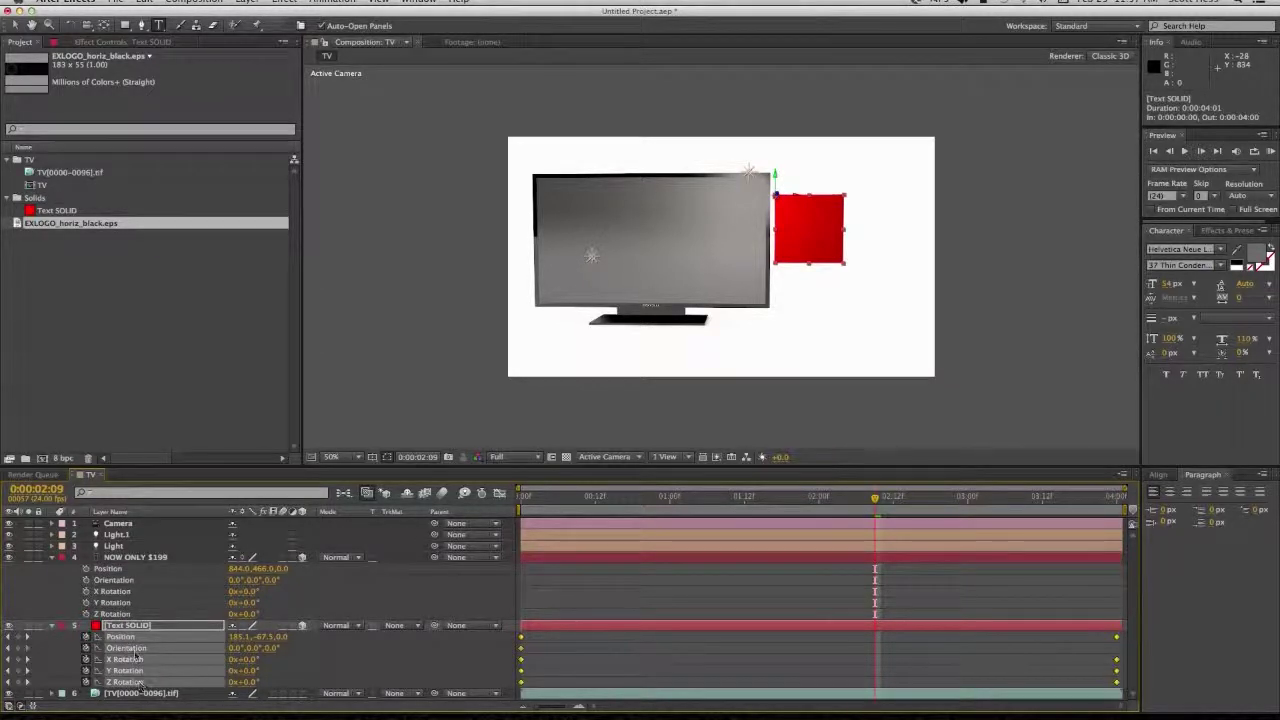
key(ctrl+c)
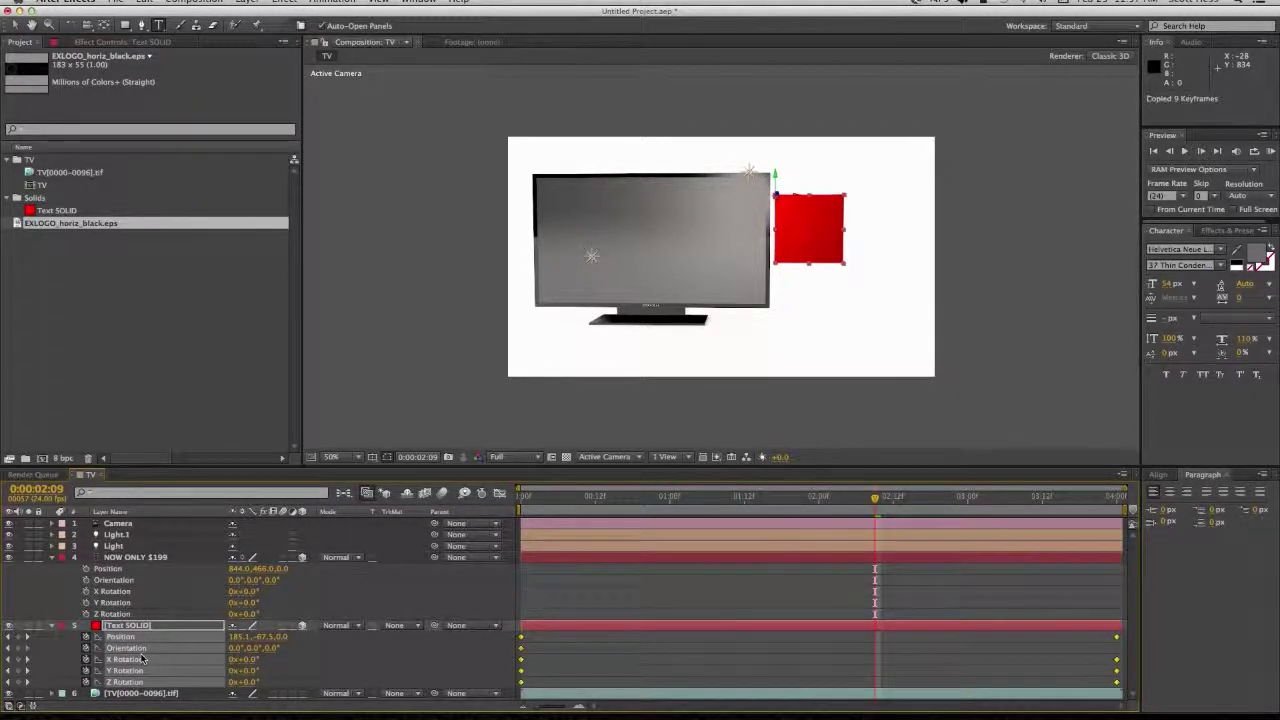
click(145, 2)
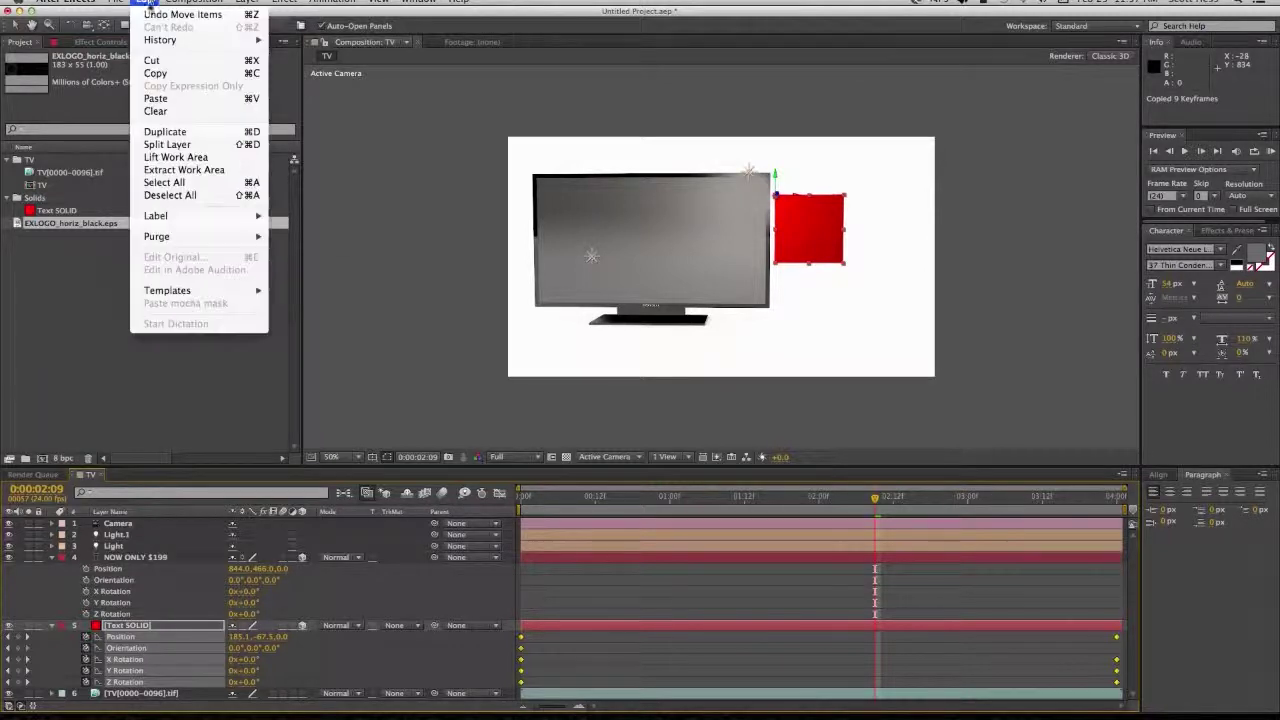
click(155, 74)
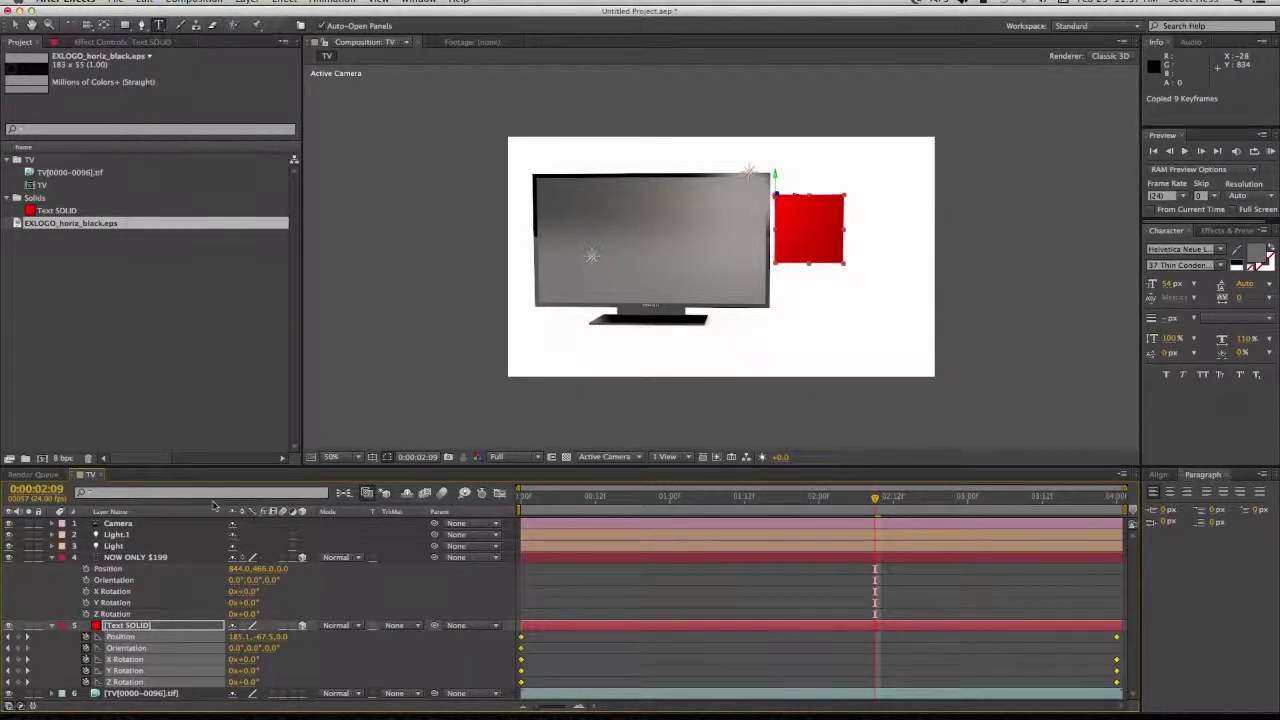
Paste the copied keyframes onto the NOW ONLY $199 layer's Position, Orientation and X, Y and Z Rotation properties at 0:00:00:00
click(130, 557)
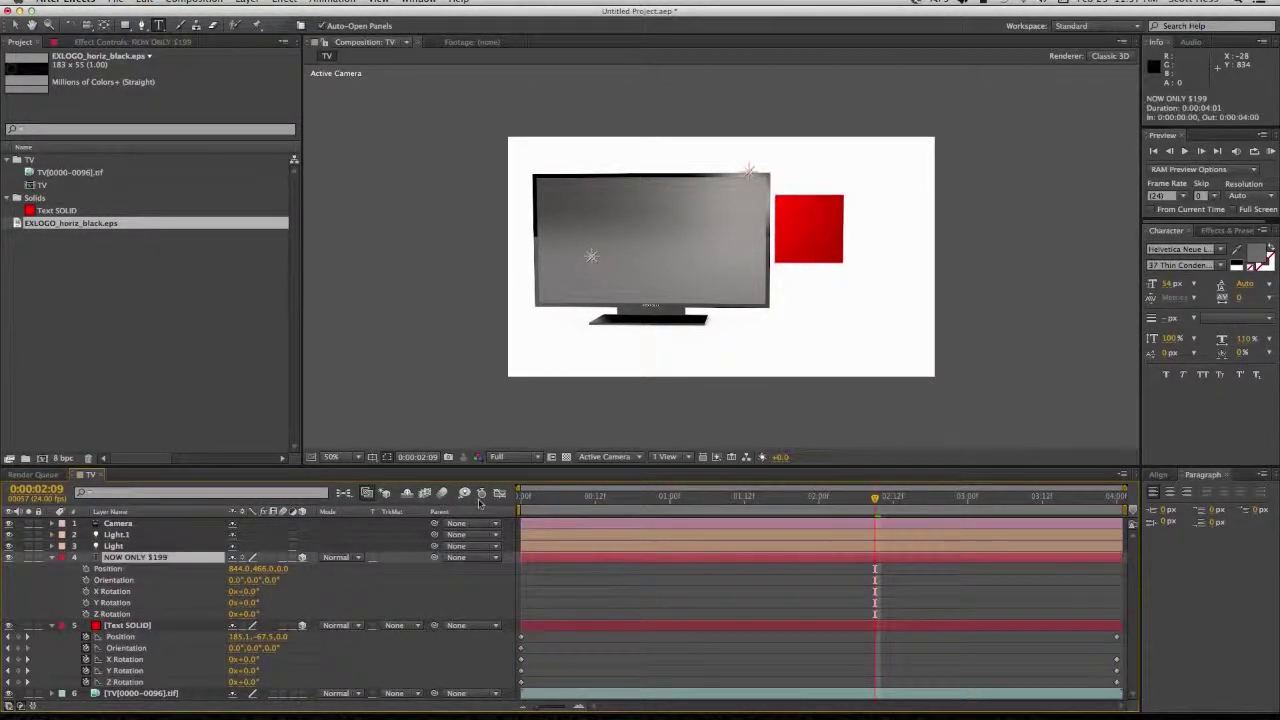
drag(535, 495, 513, 503)
key(super+v)
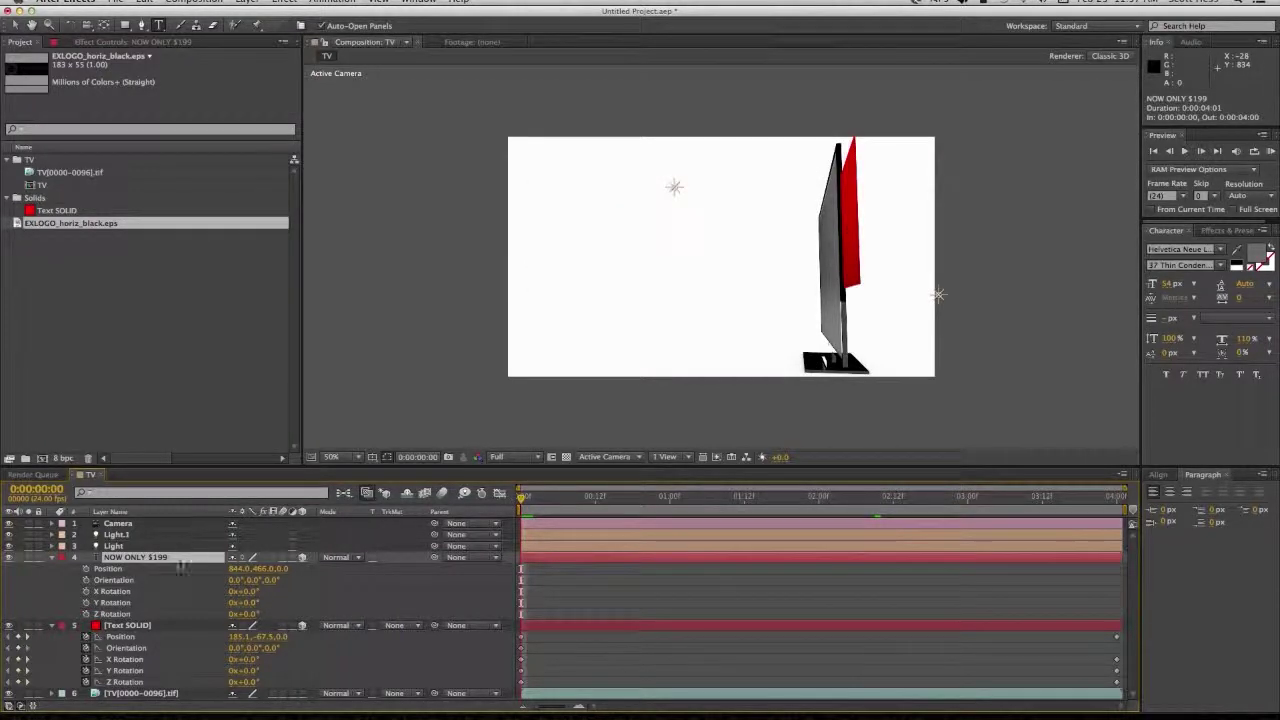
click(128, 570)
shift+click(115, 614)
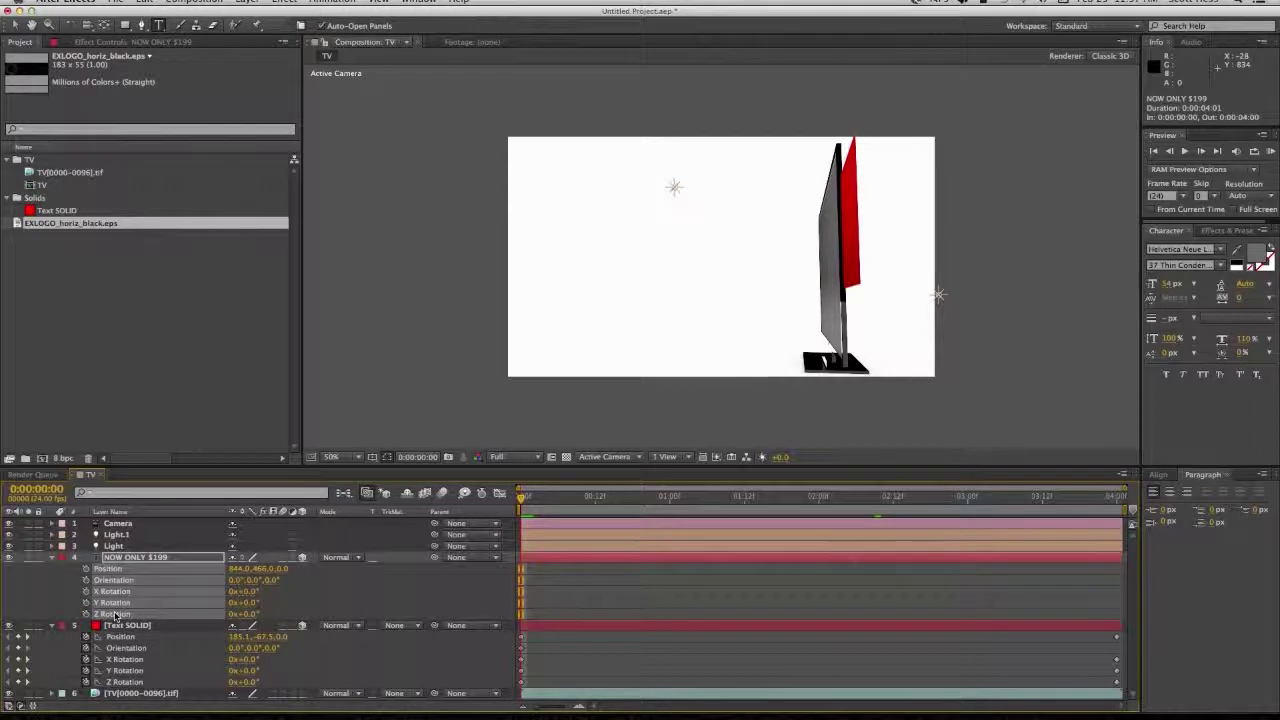
click(145, 2)
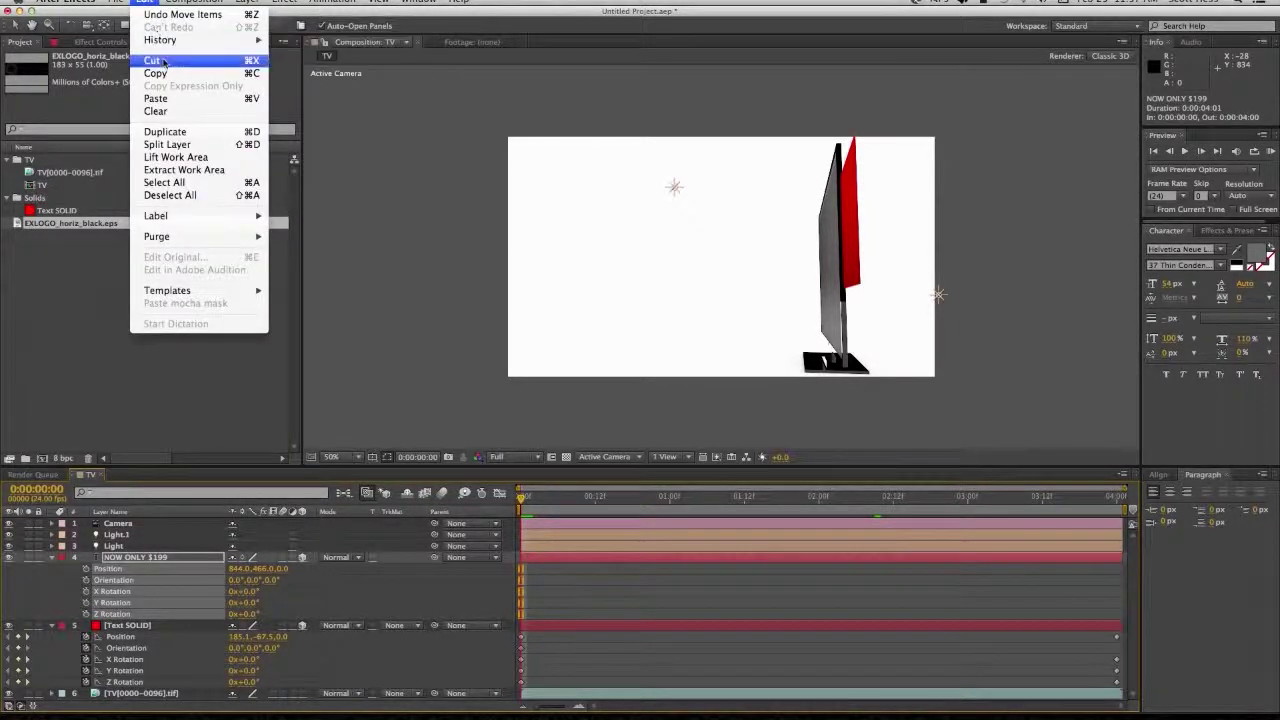
click(167, 101)
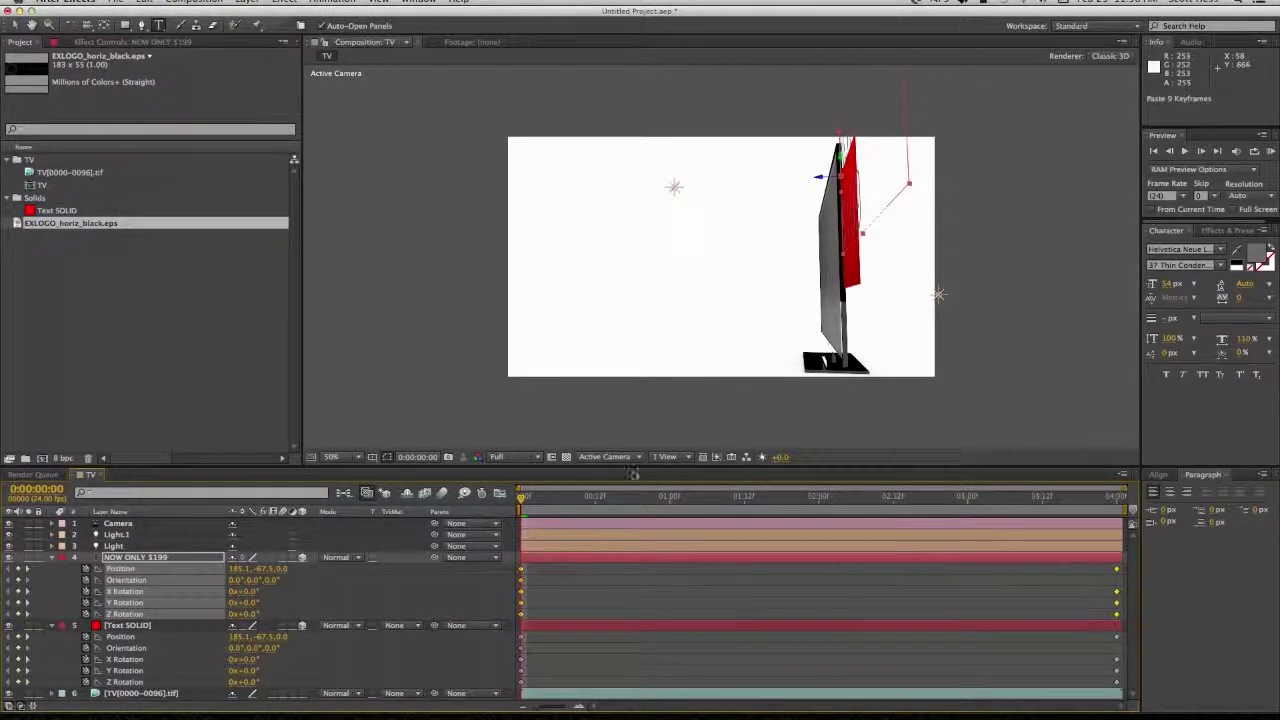
Play through the animation to check the attached text, and hide the Text SOLID layer
key(space)
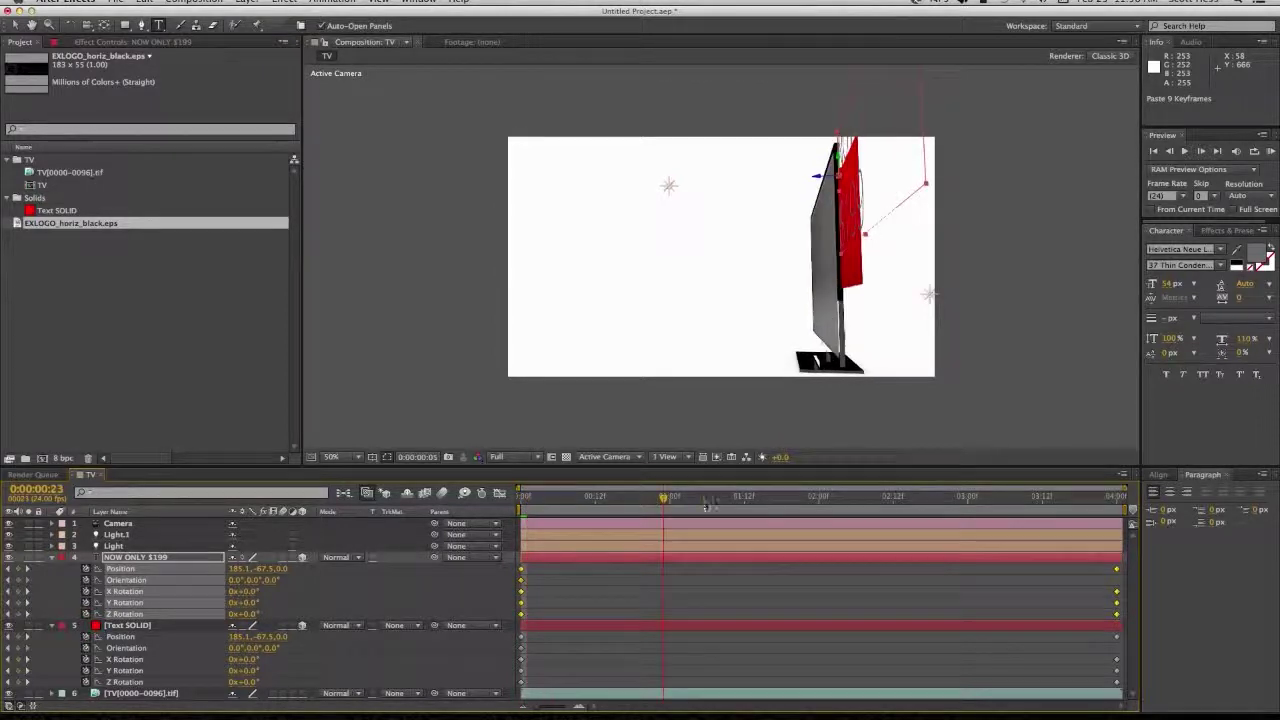
key(space)
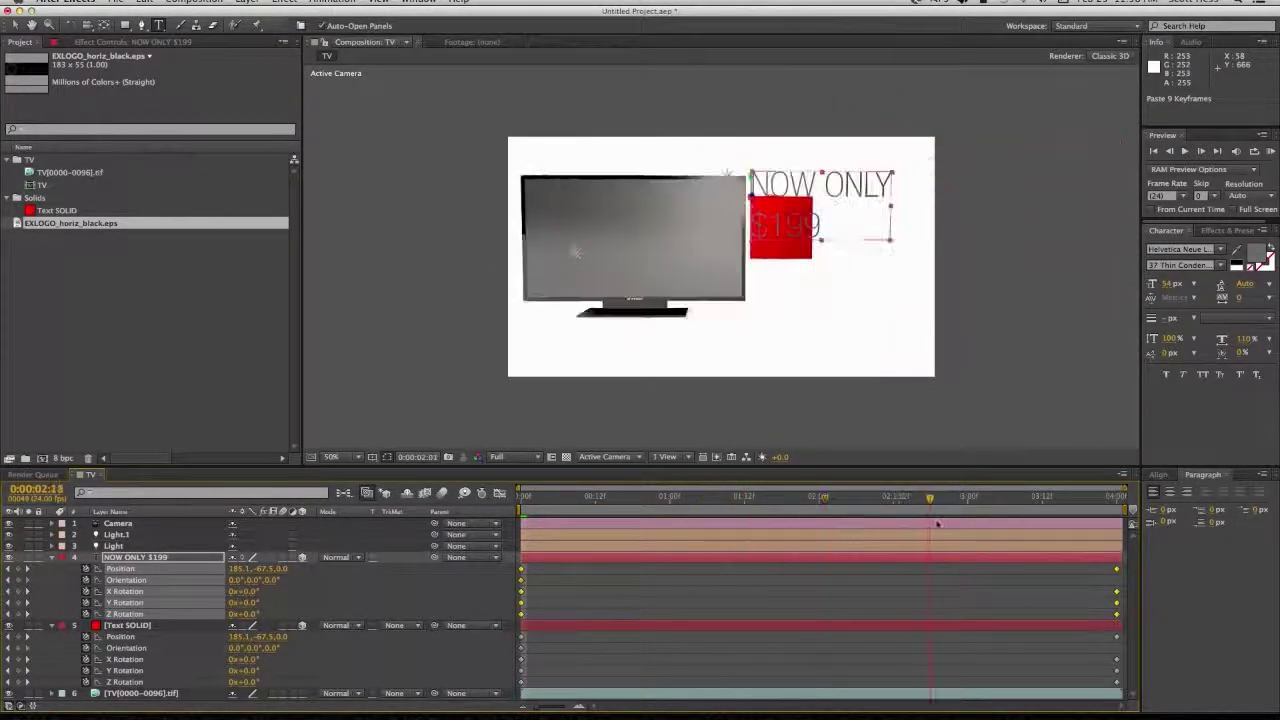
click(8, 625)
drag(557, 499, 912, 514)
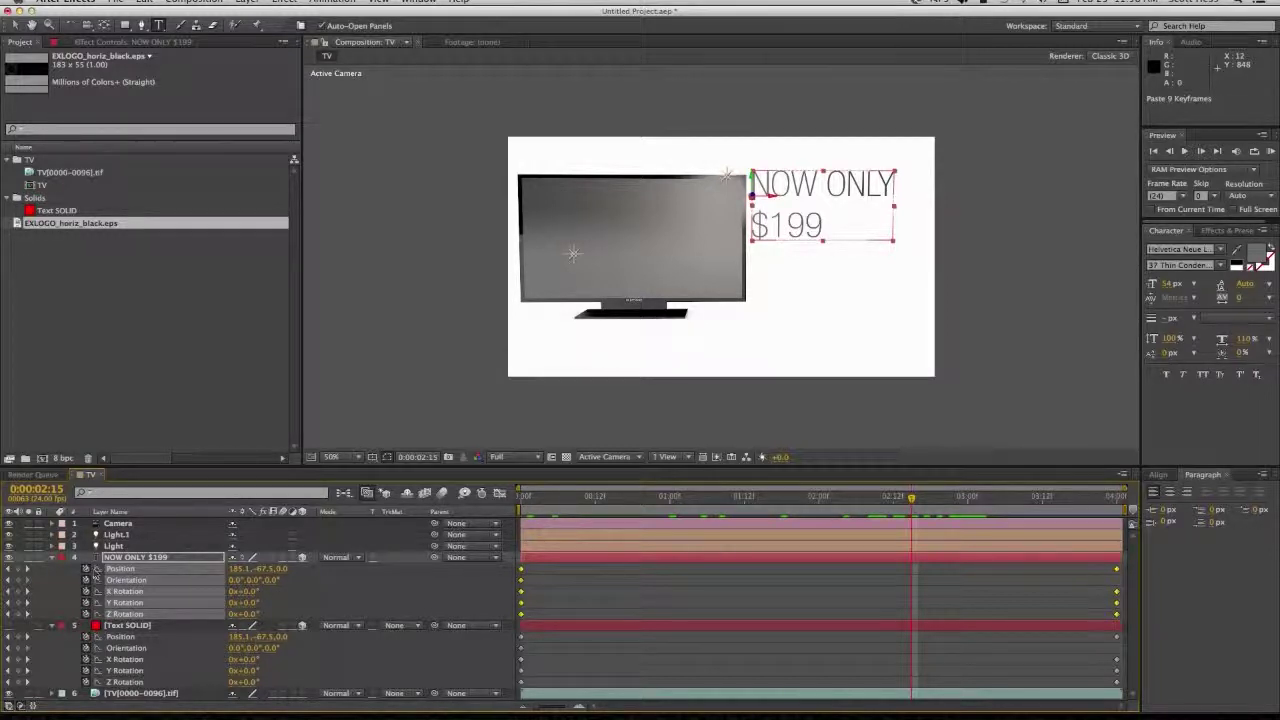
Remove the keyframes from the NOW ONLY $199 layer's Position, Orientation and X, Y and Z Rotation properties
drag(87, 570, 86, 615)
drag(86, 613, 86, 569)
click(86, 580)
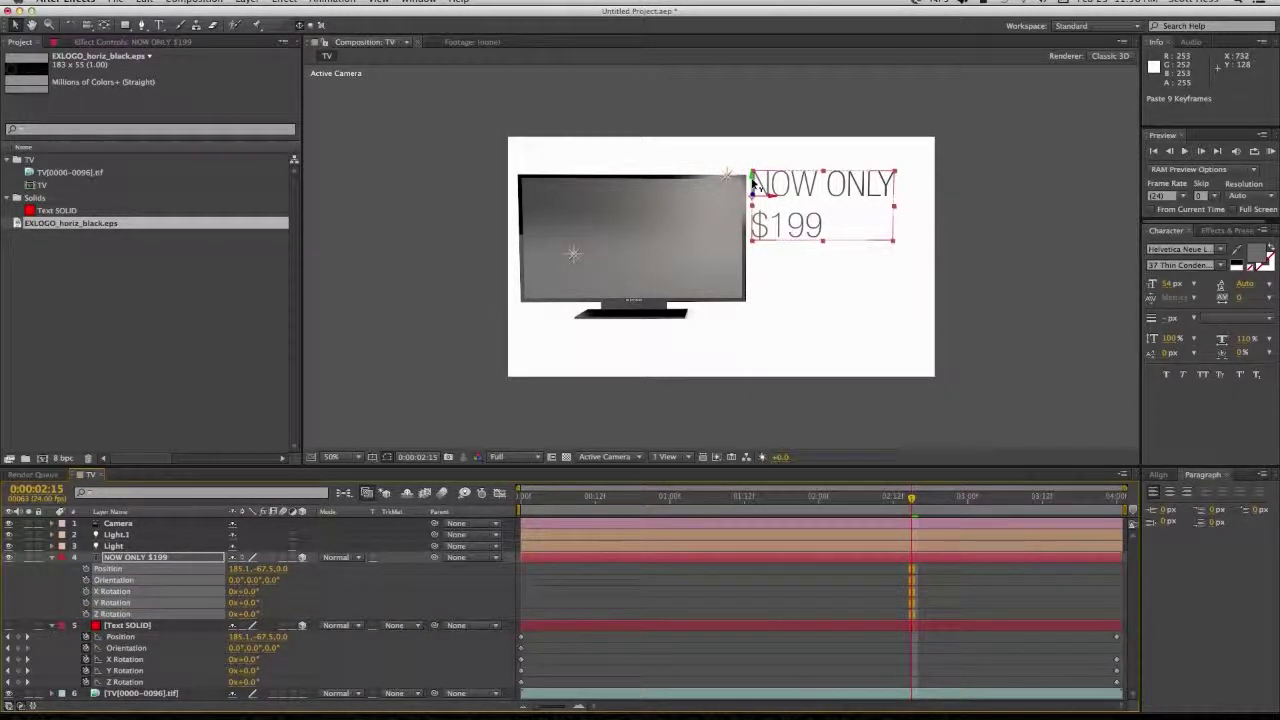
Move the NOW ONLY $199 text to about 199.8, -32.5, -0.2, enlarge it to about 117%, and check it over time
drag(752, 185, 778, 217)
drag(929, 500, 1060, 500)
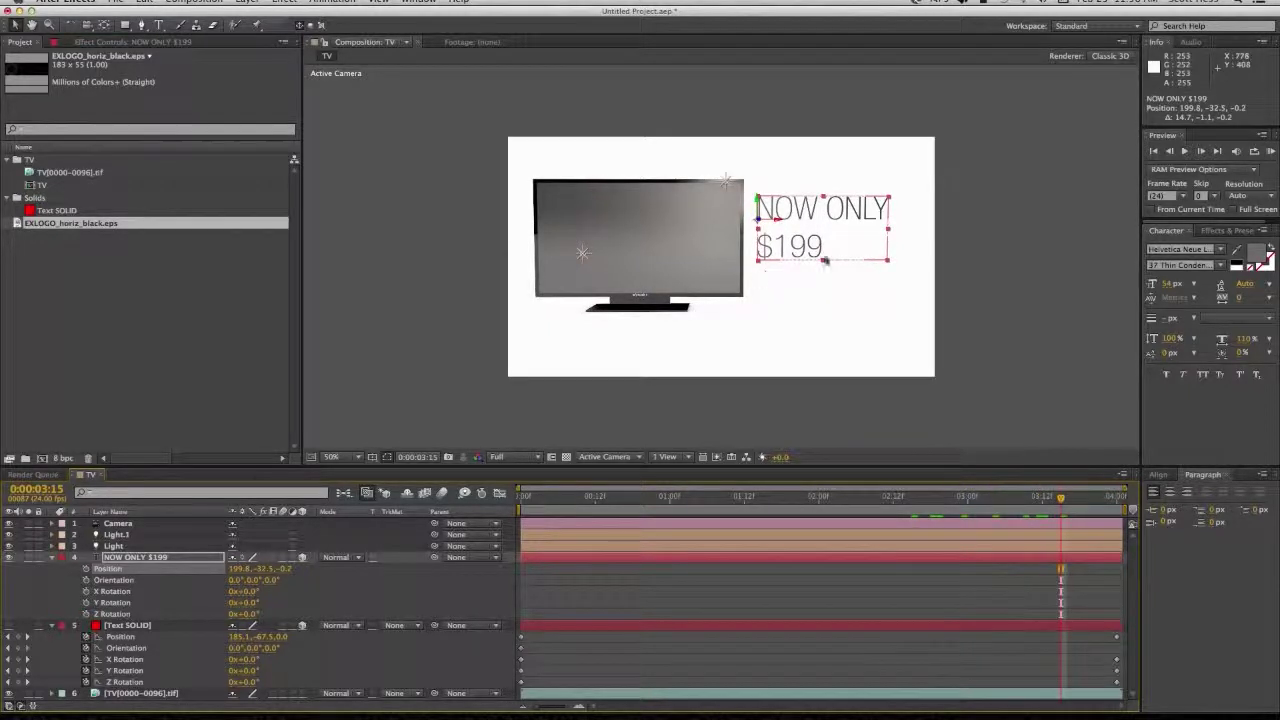
drag(889, 261, 910, 282)
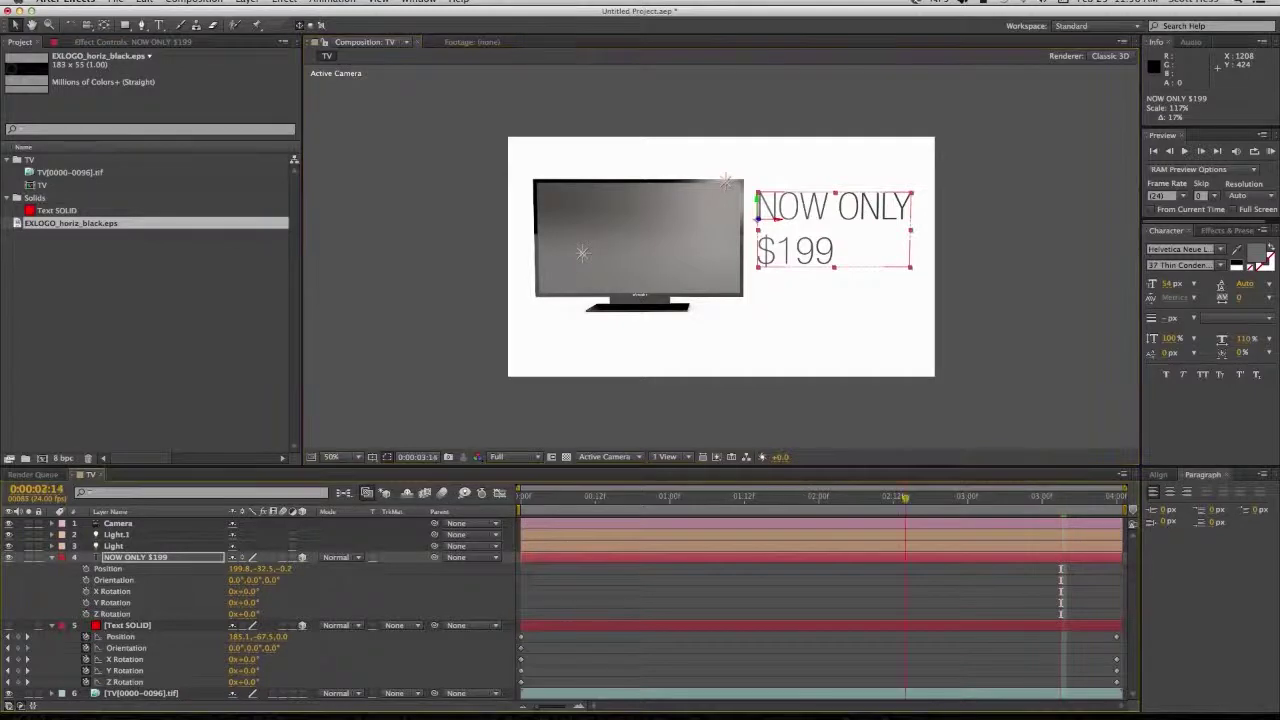
drag(1048, 497, 745, 498)
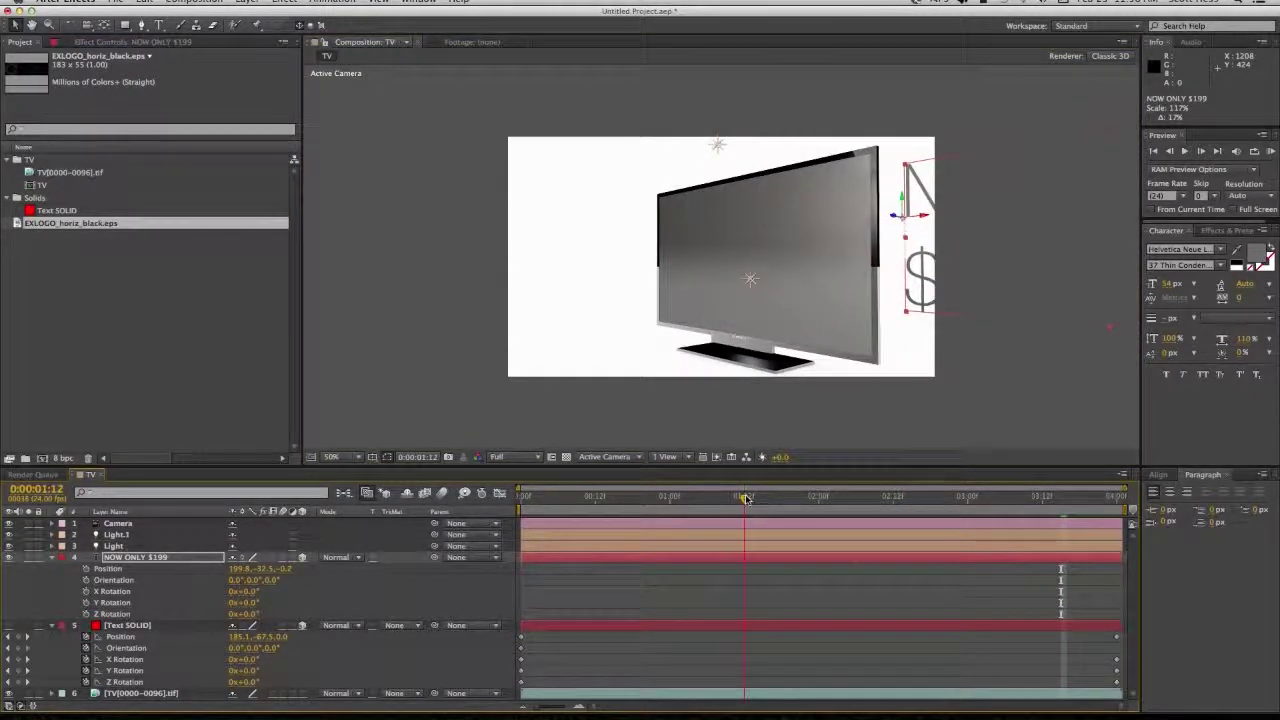
key(ctrl+x)
key(ctrl+v)
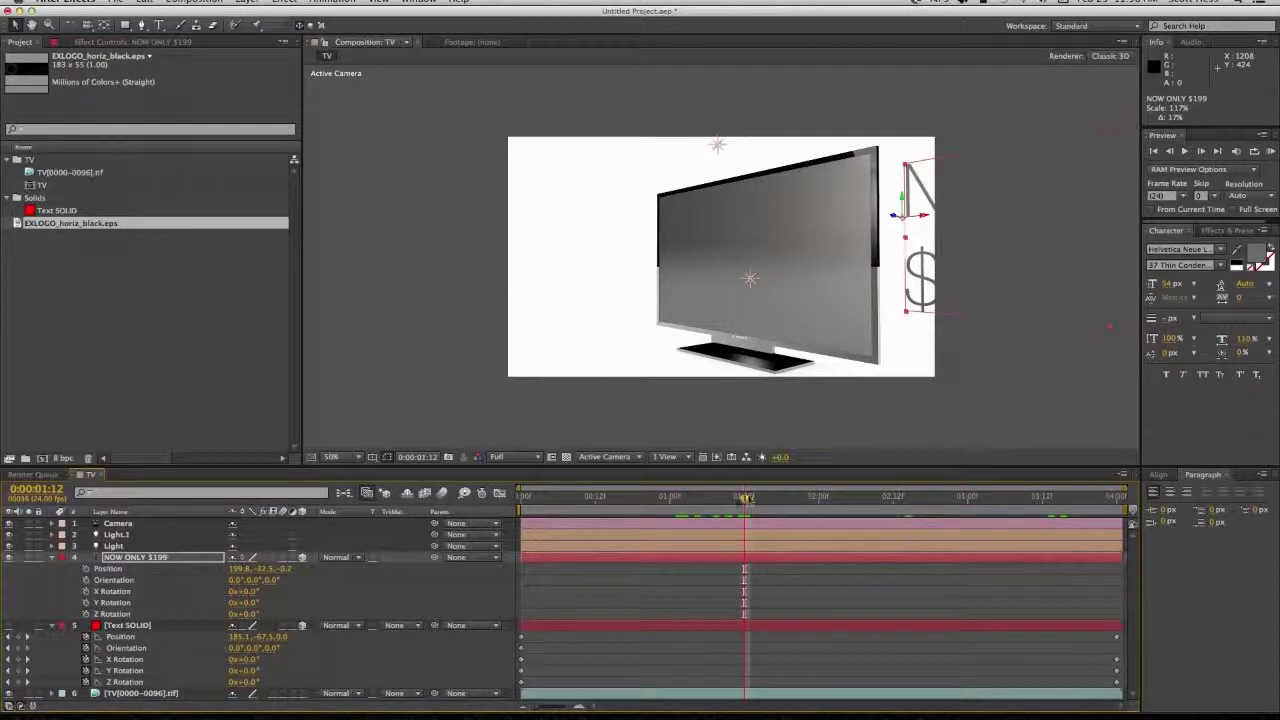
drag(745, 497, 863, 498)
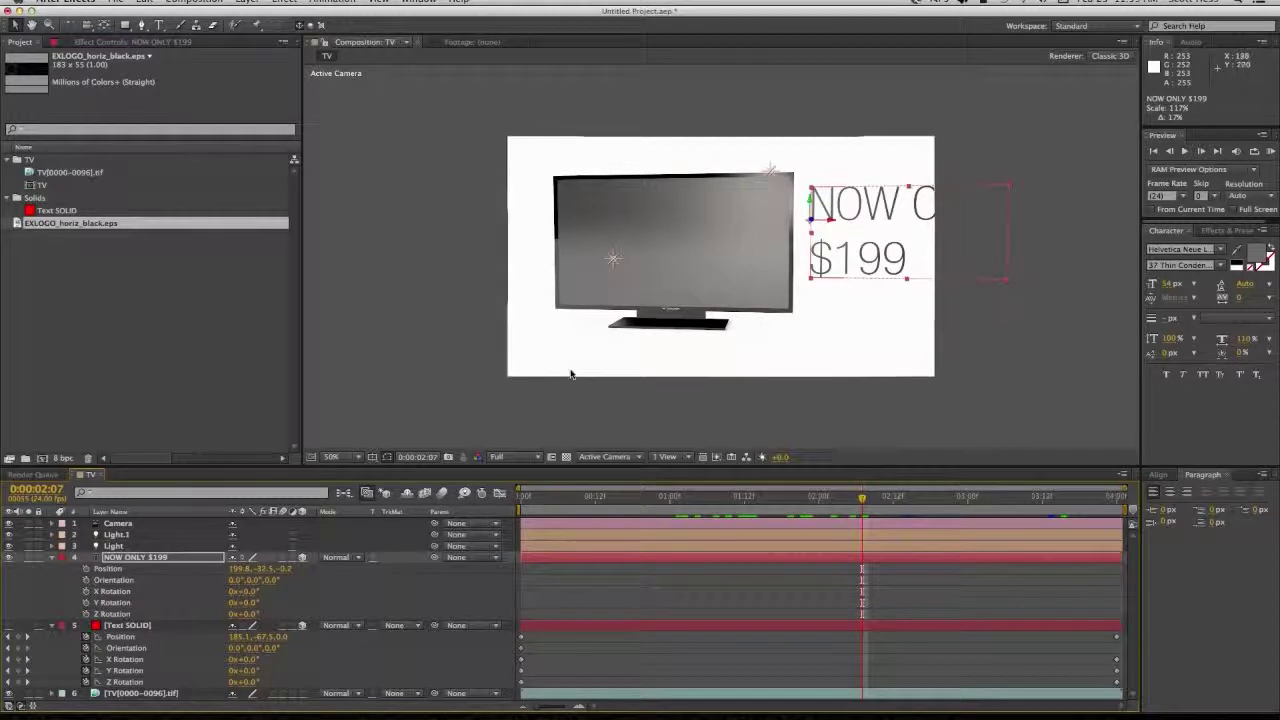
Collapse the text layer's properties, reveal the Light layer's light options, and remove its Intensity keyframes
click(53, 558)
click(112, 546)
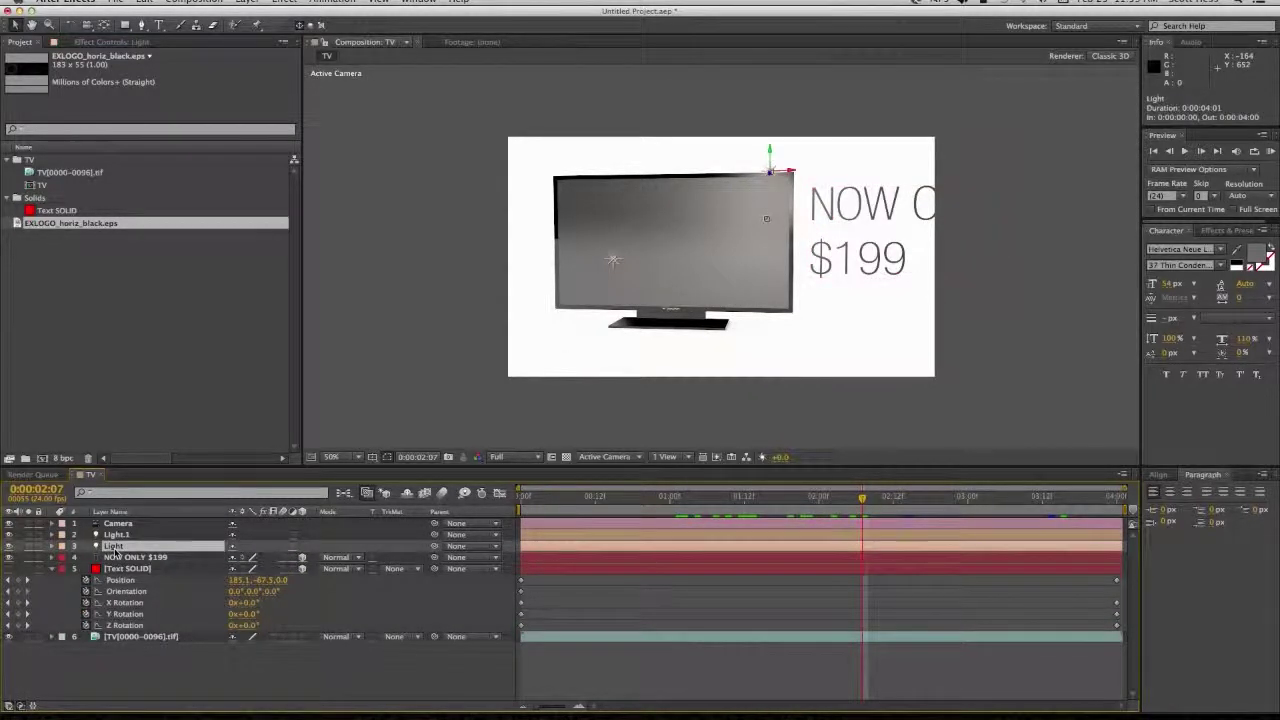
click(53, 546)
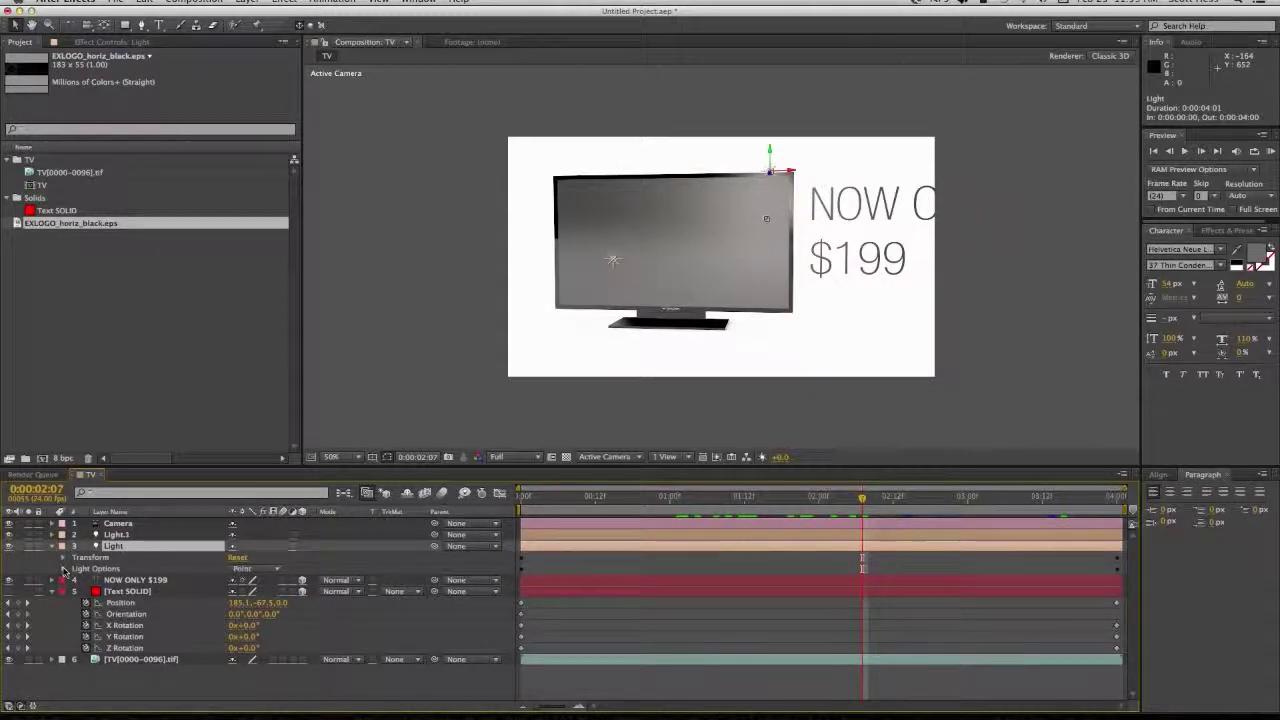
click(63, 568)
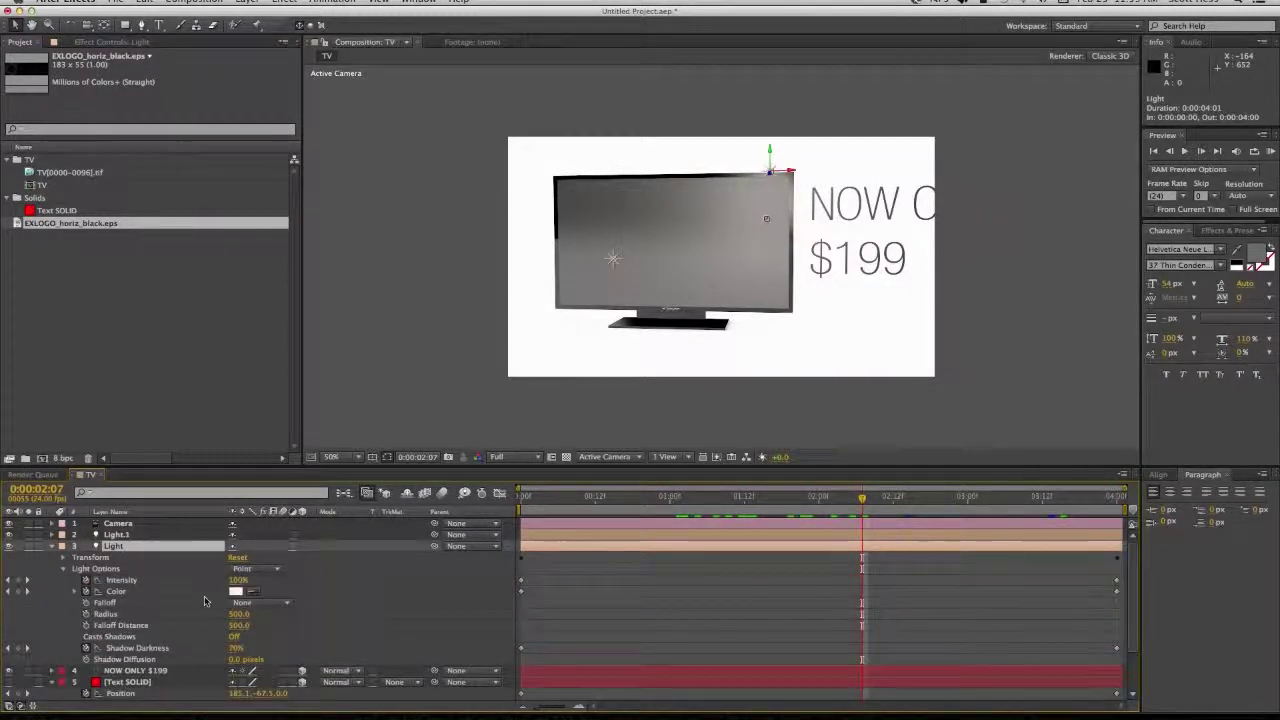
click(124, 582)
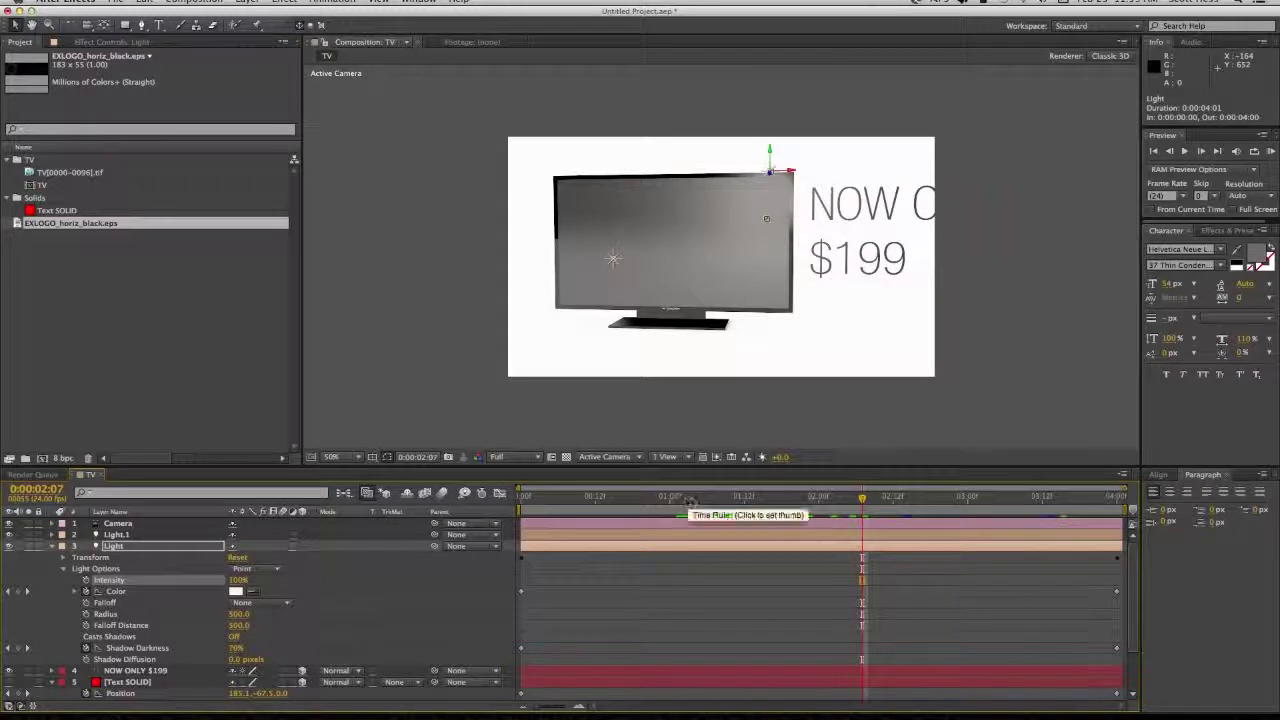
Add a 600% Intensity keyframe to the Light layer at 0:00:01:20
drag(824, 504, 796, 507)
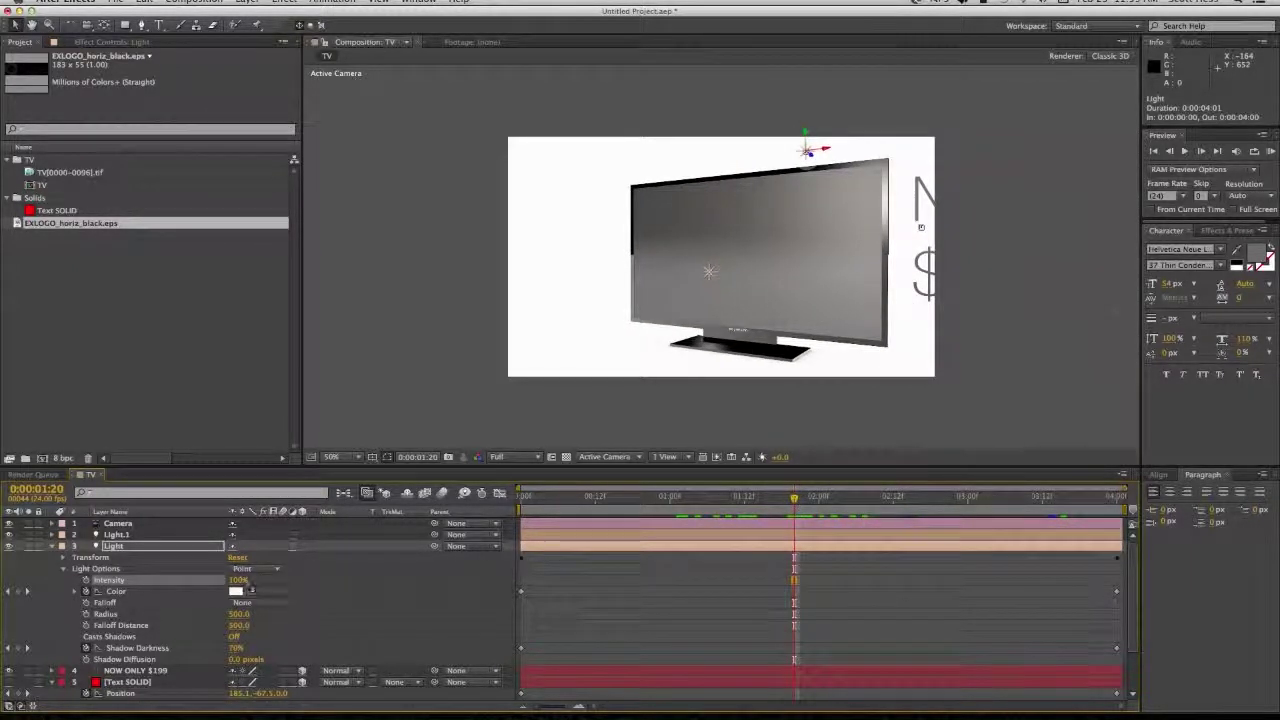
click(240, 580)
text(600)
key(Return)
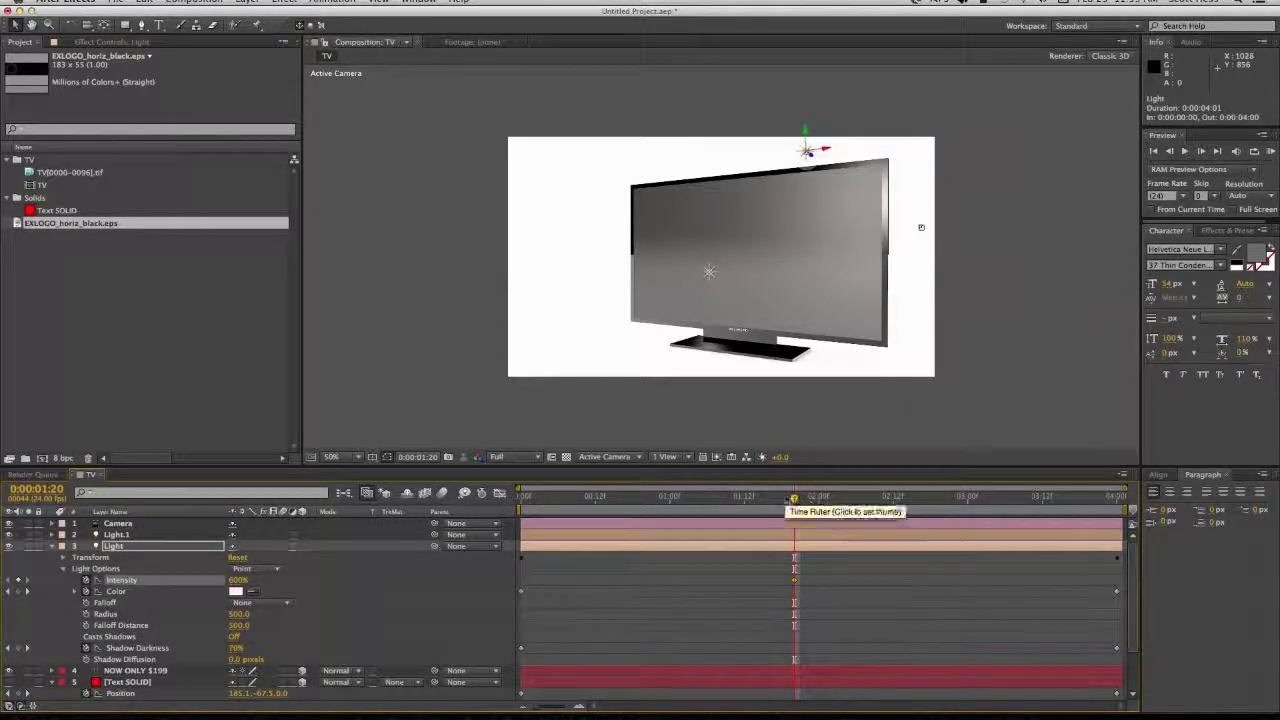
Add a 100% Intensity keyframe to the Light layer at 0:00:03:00 and preview the text's lighting change
click(811, 499)
drag(806, 498, 967, 502)
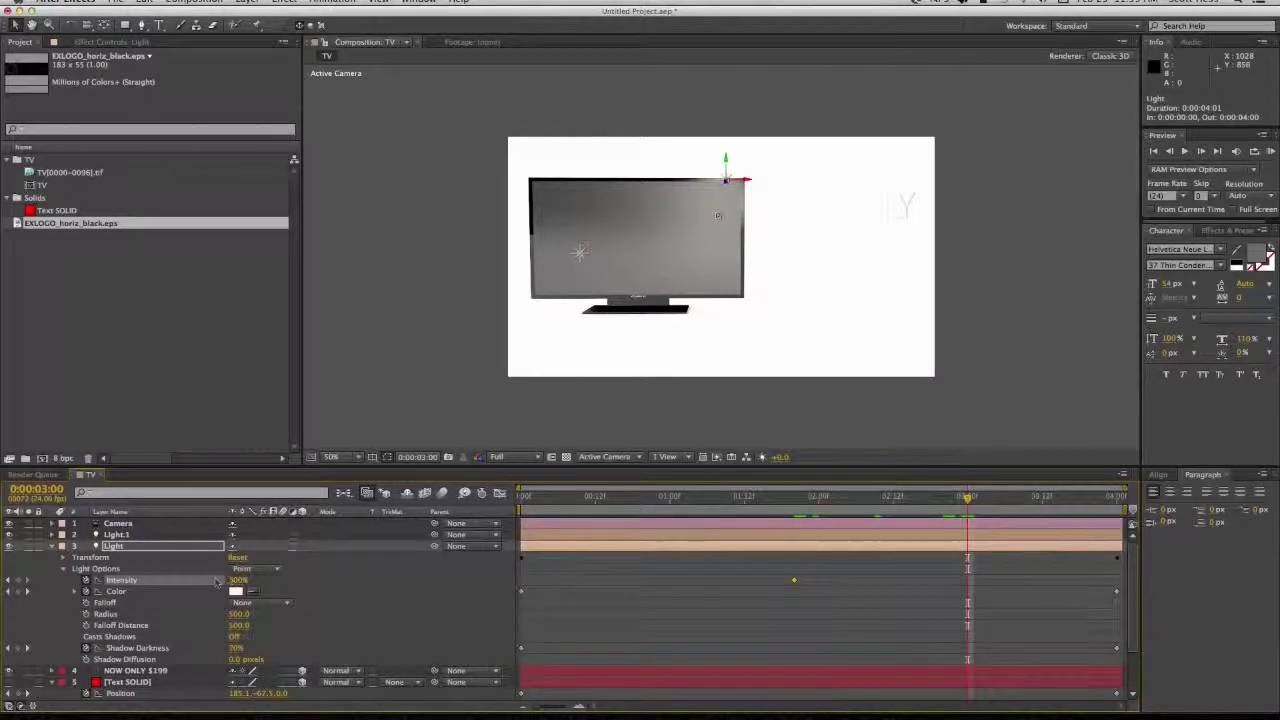
click(235, 580)
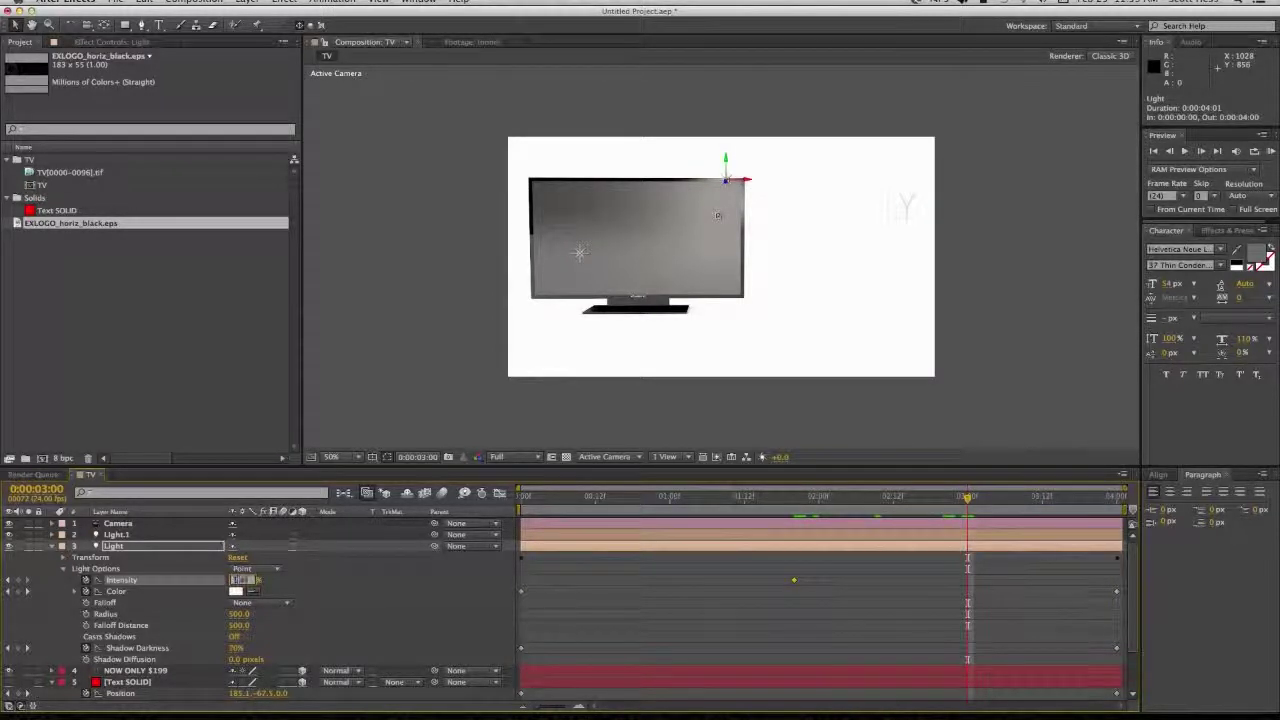
text(100)
key(Return)
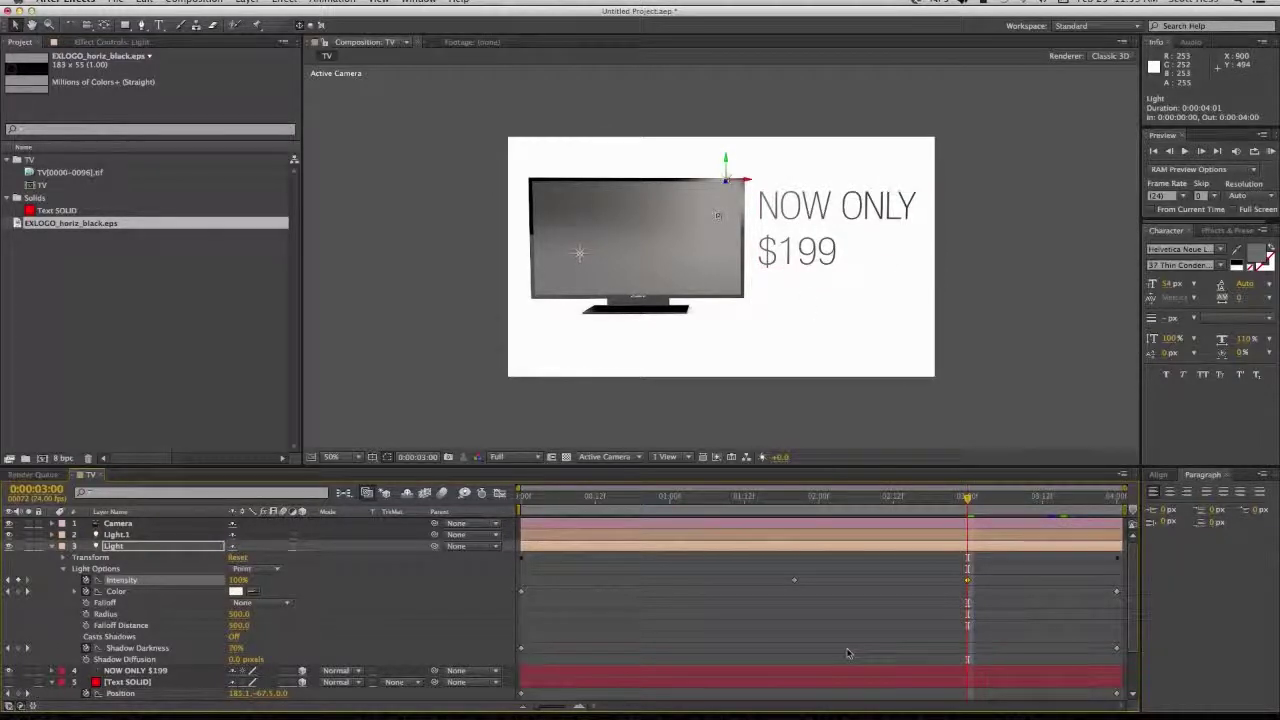
key(KP_0)
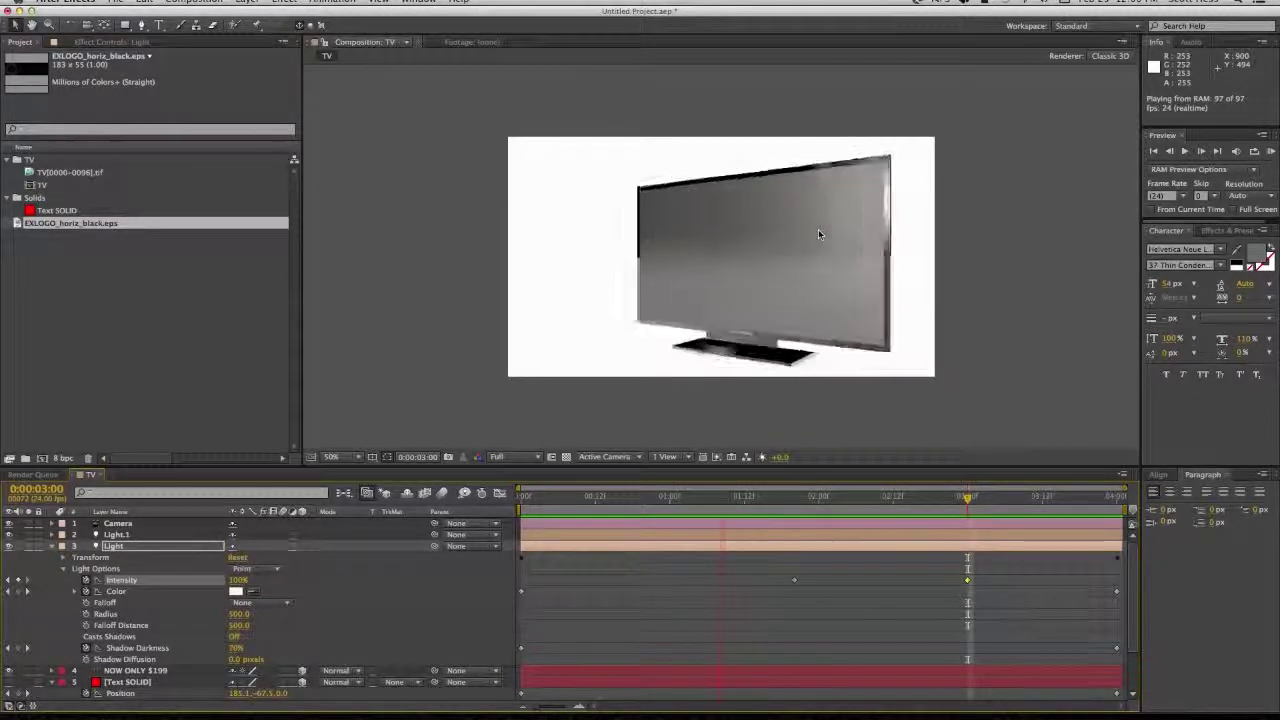
key(space)
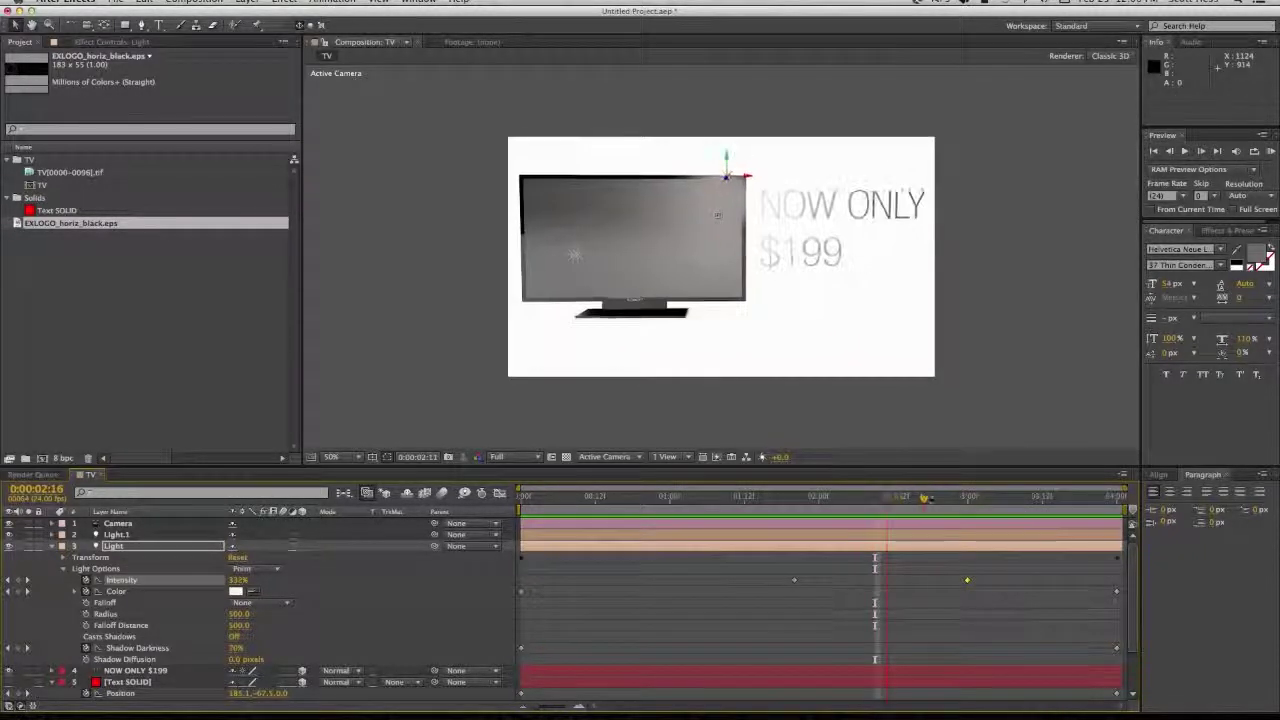
drag(951, 499, 966, 502)
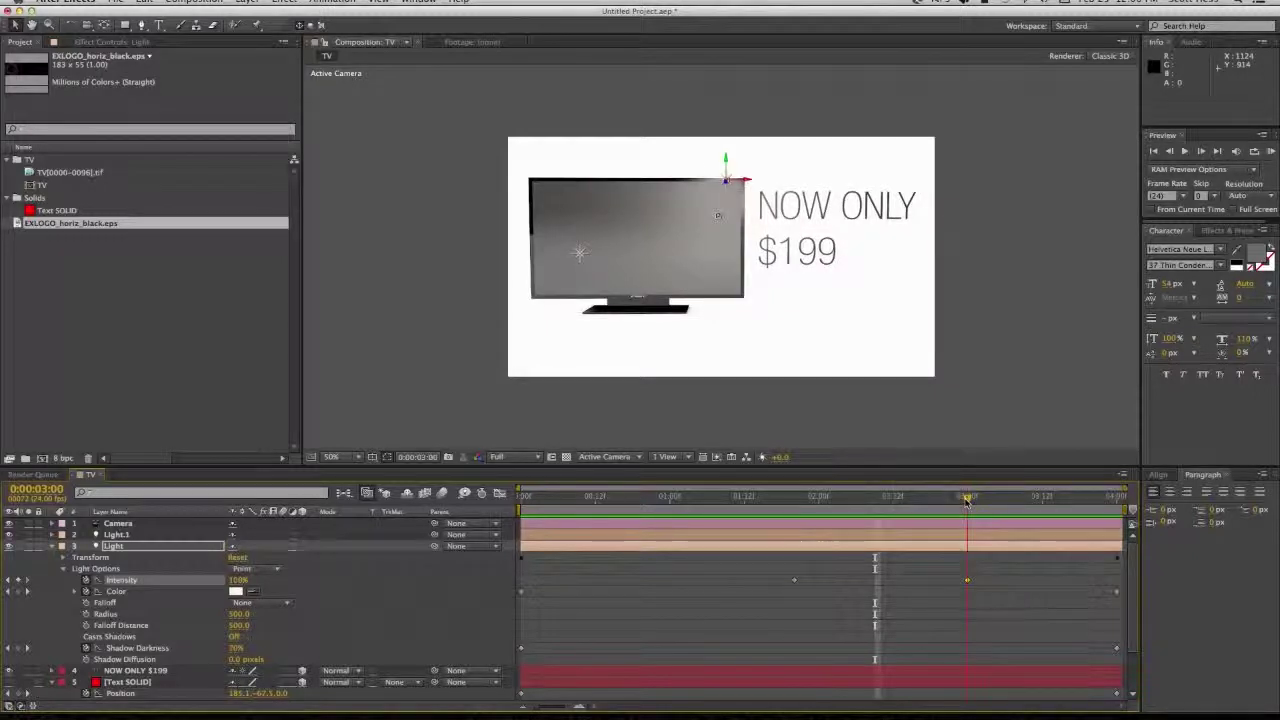